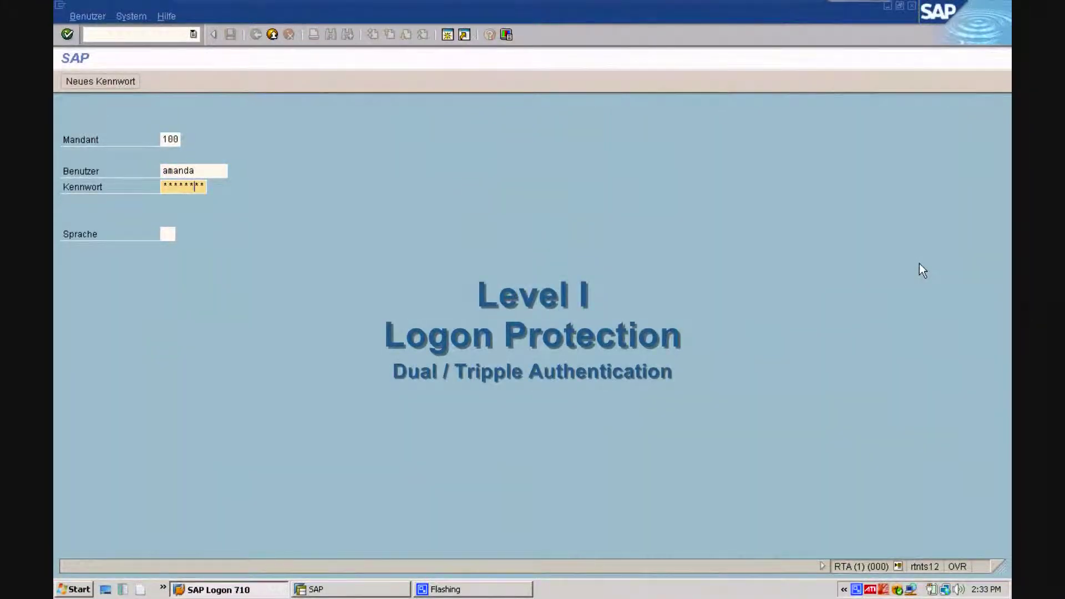
# Step: Submit the client 100 logon, which ends with 'User was not recognized!'
pyautogui.press('Return')
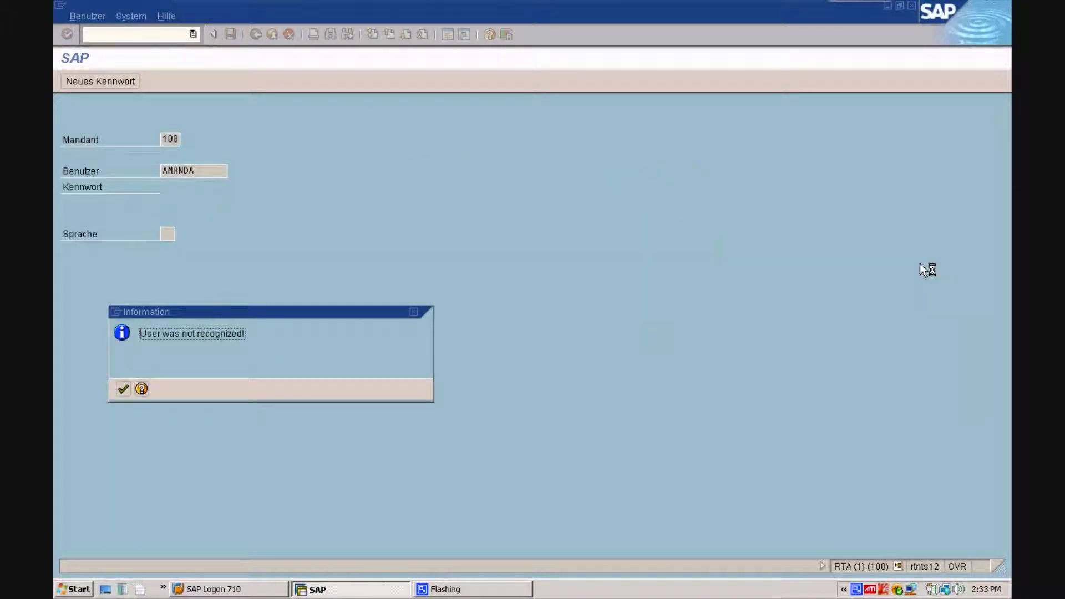
# Step: Log on to the RTA Demosystem with the user name and password
pyautogui.click(125, 392)
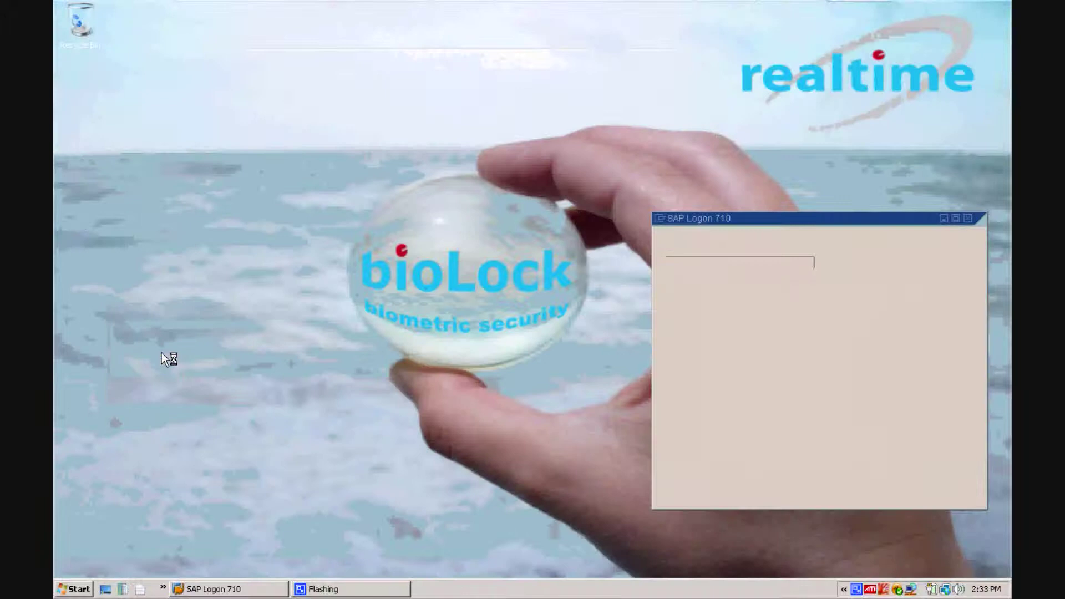
pyautogui.click(940, 265)
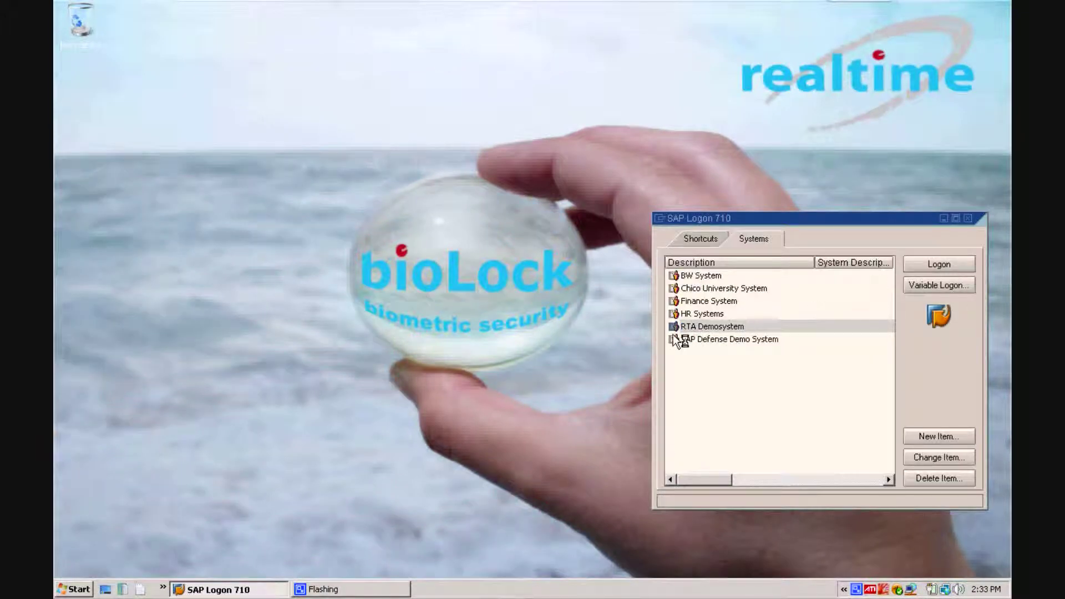
pyautogui.write('amanda')
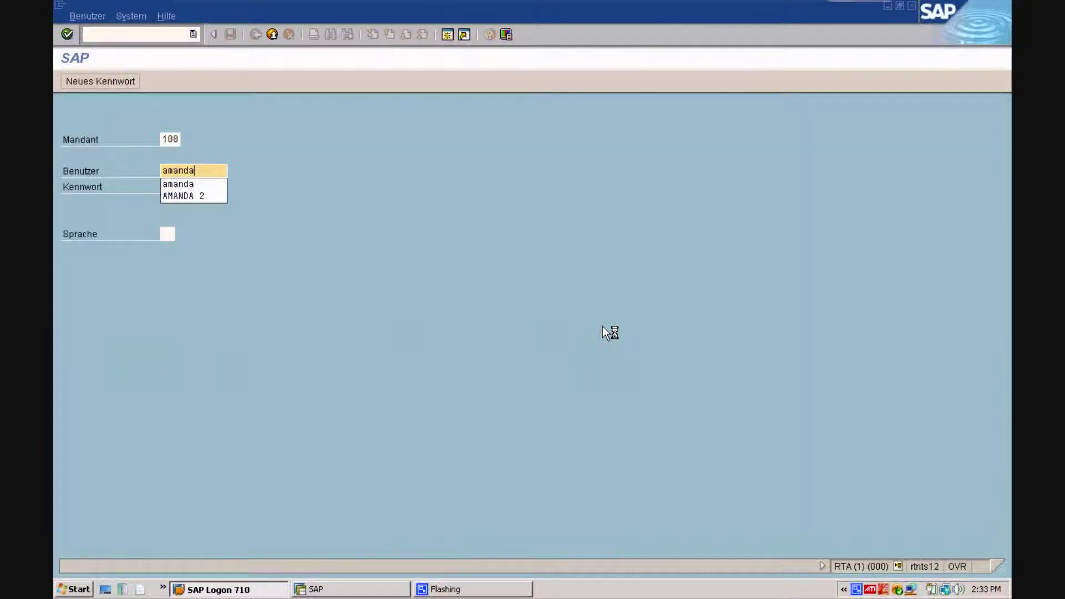
pyautogui.press('Tab')
pyautogui.write('********')
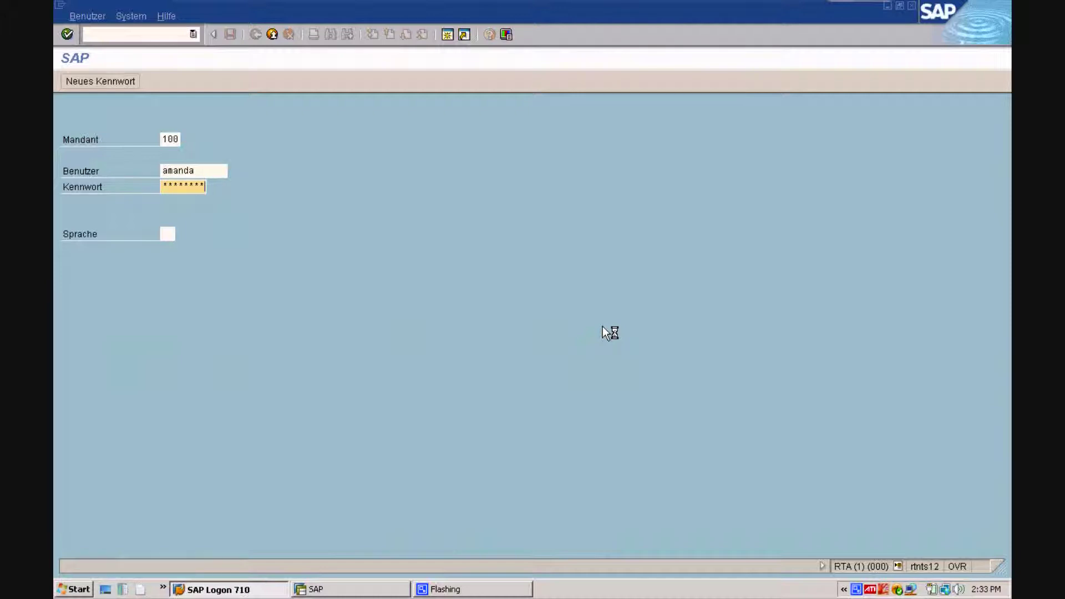
pyautogui.press('Return')
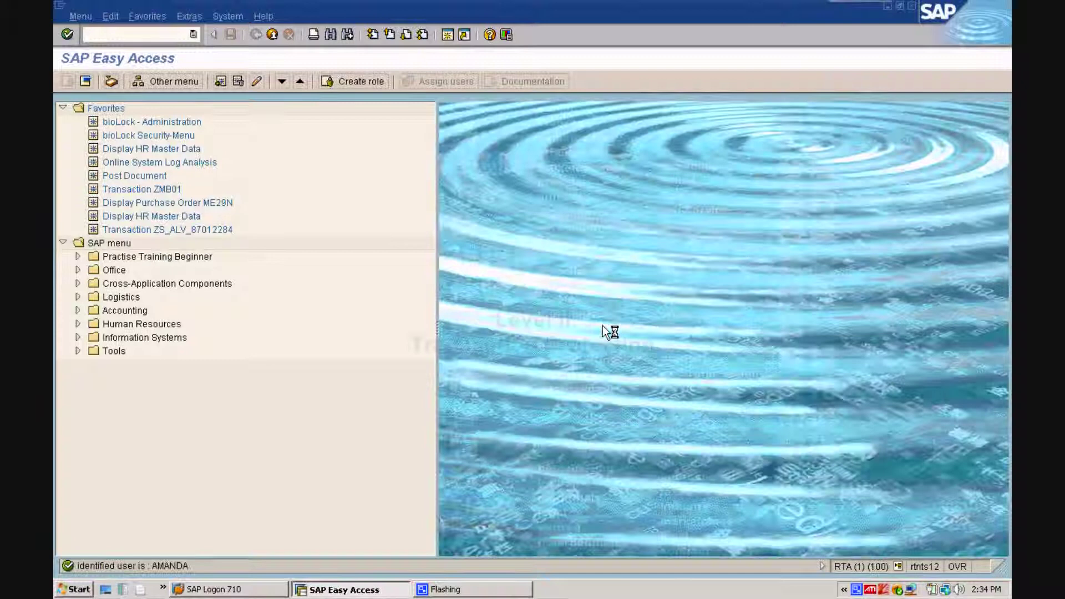
pyautogui.doubleClick(175, 202)
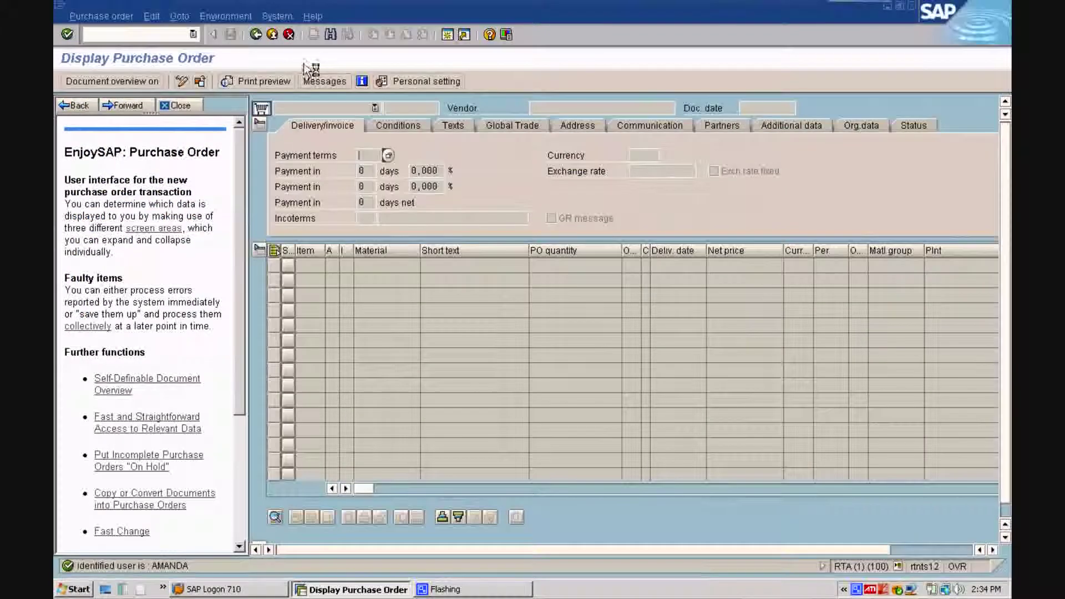
pyautogui.click(272, 35)
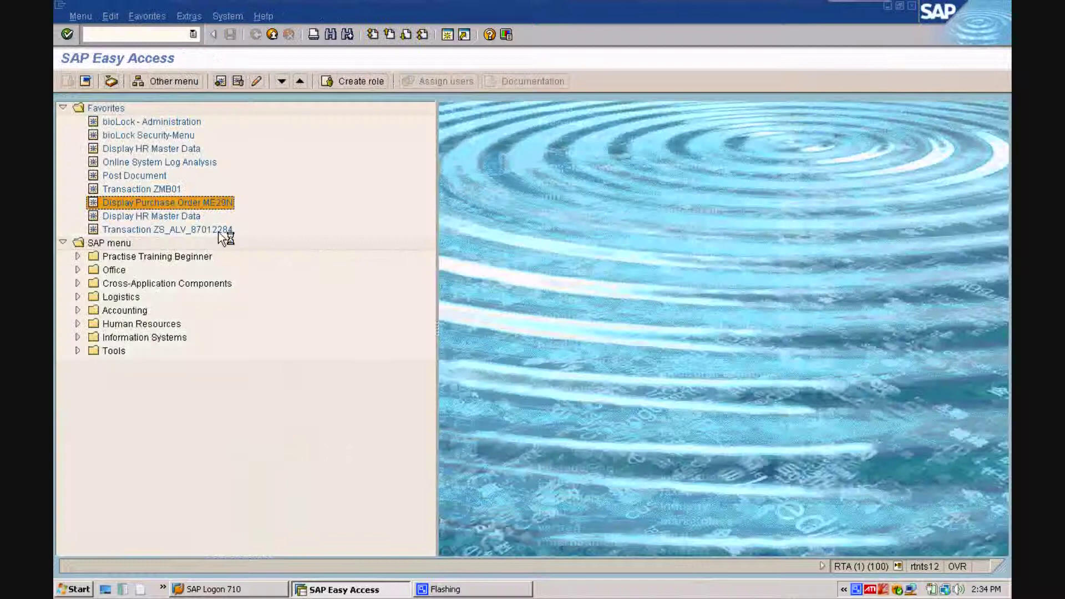
pyautogui.doubleClick(197, 203)
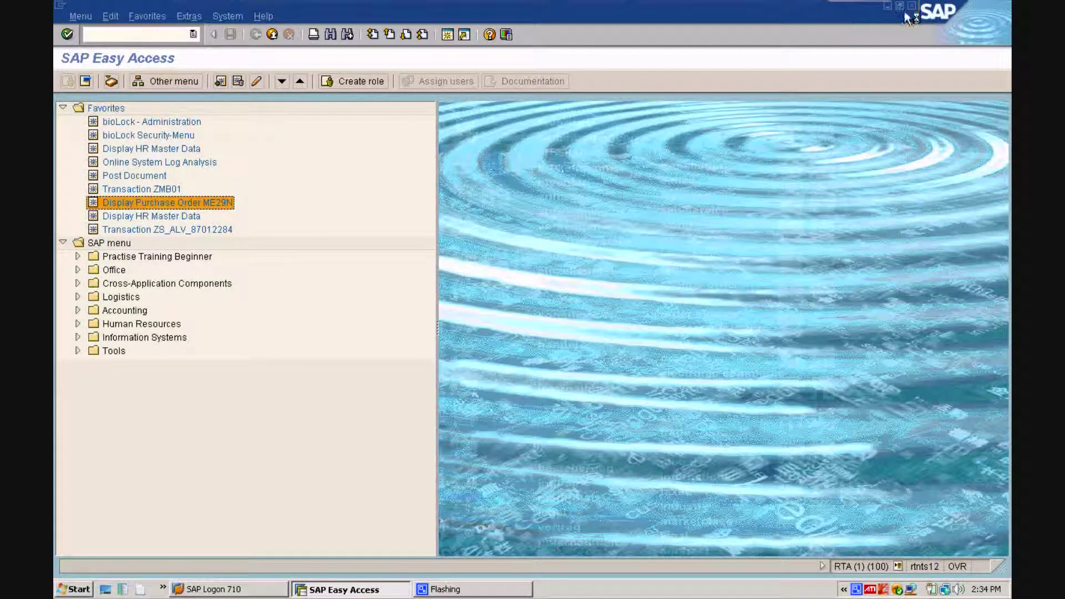
# Step: Log off, then log back on to the RTA Demosystem with a different user name
pyautogui.click(913, 6)
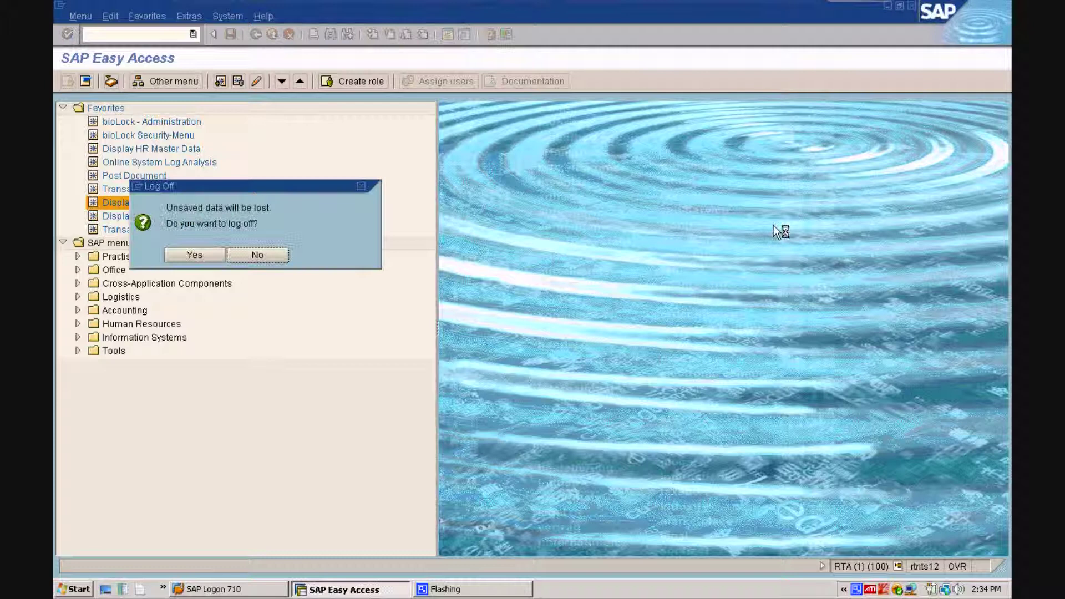
pyautogui.press('Return')
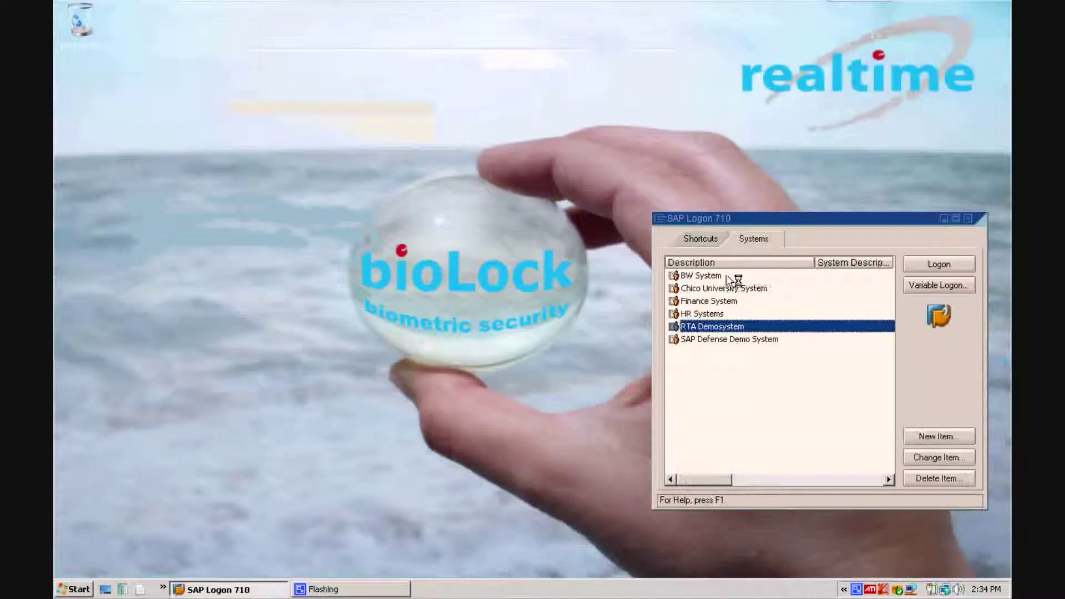
pyautogui.click(939, 266)
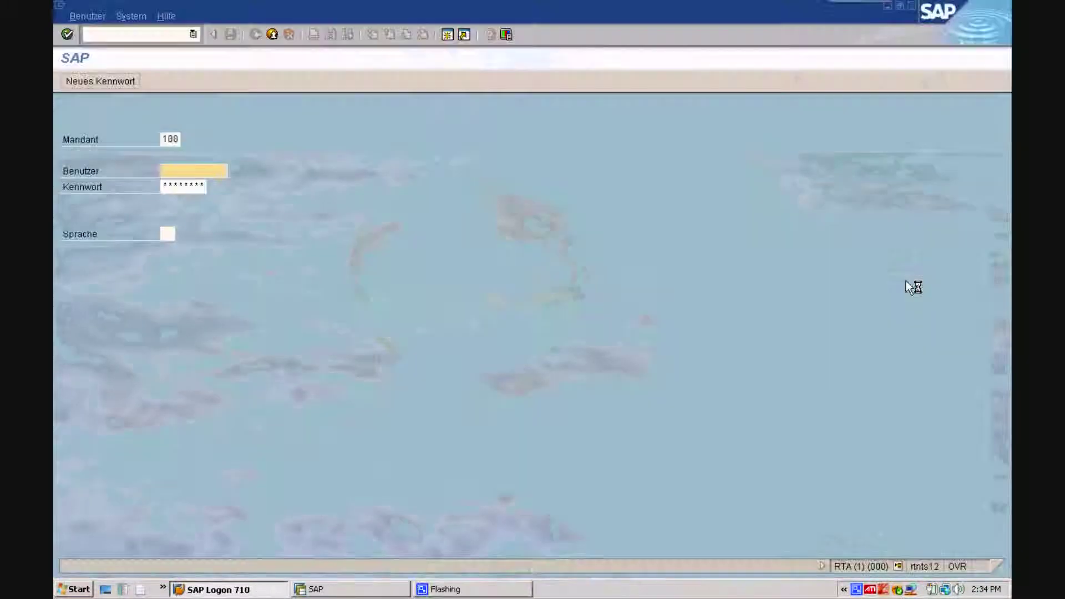
pyautogui.write('thomas')
pyautogui.press('Tab')
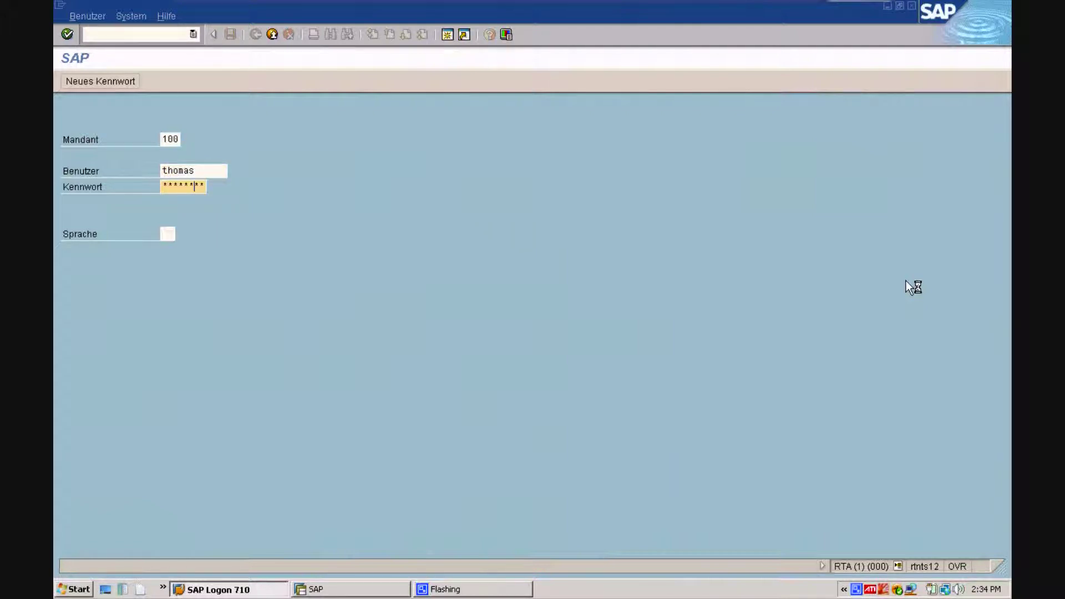
pyautogui.press('Return')
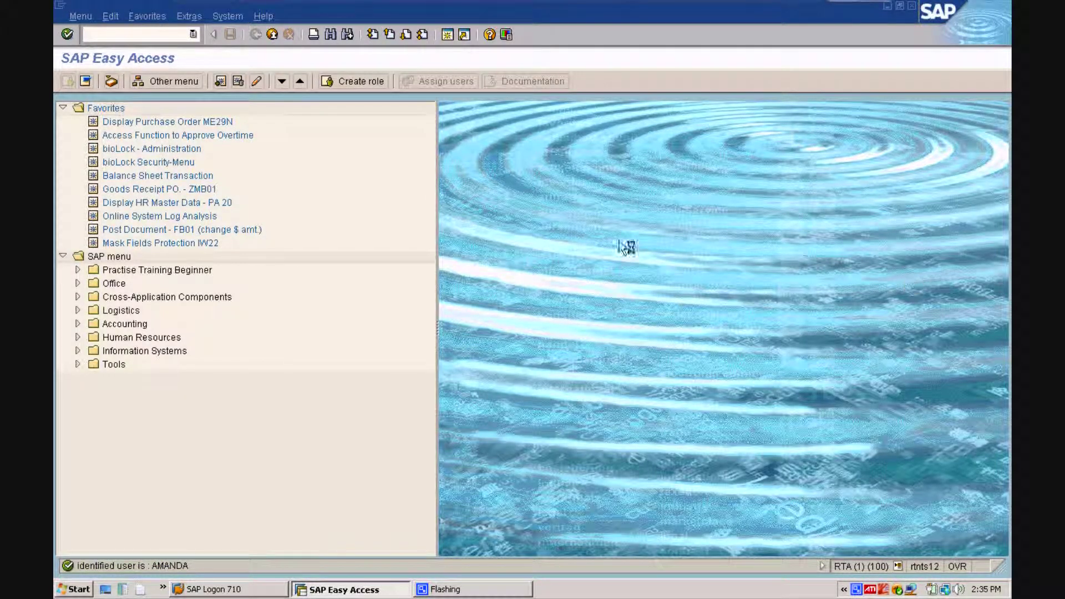
pyautogui.doubleClick(200, 121)
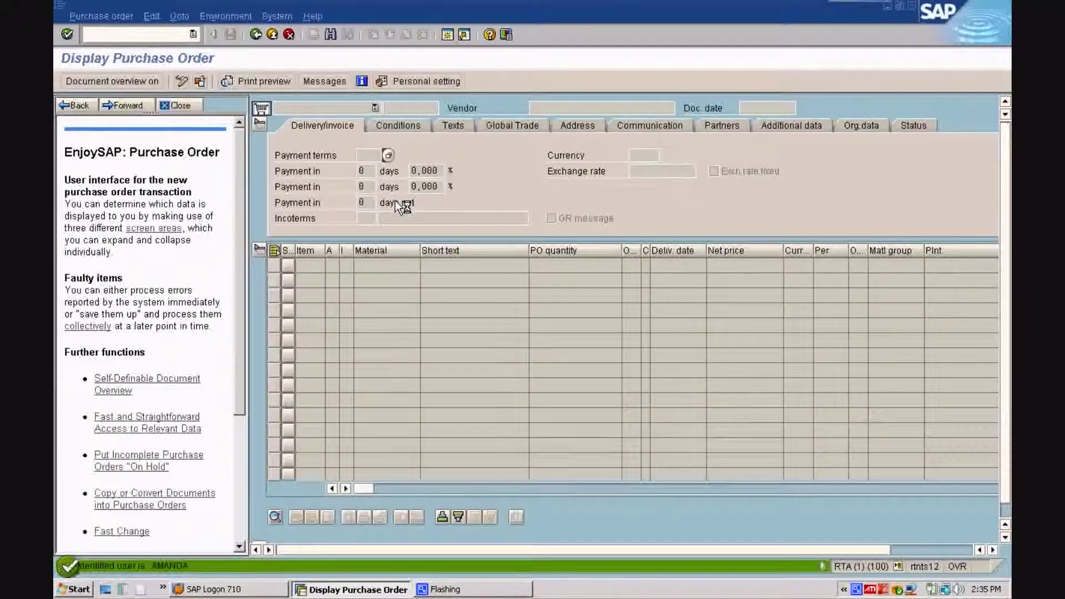
pyautogui.click(272, 34)
pyautogui.doubleClick(204, 136)
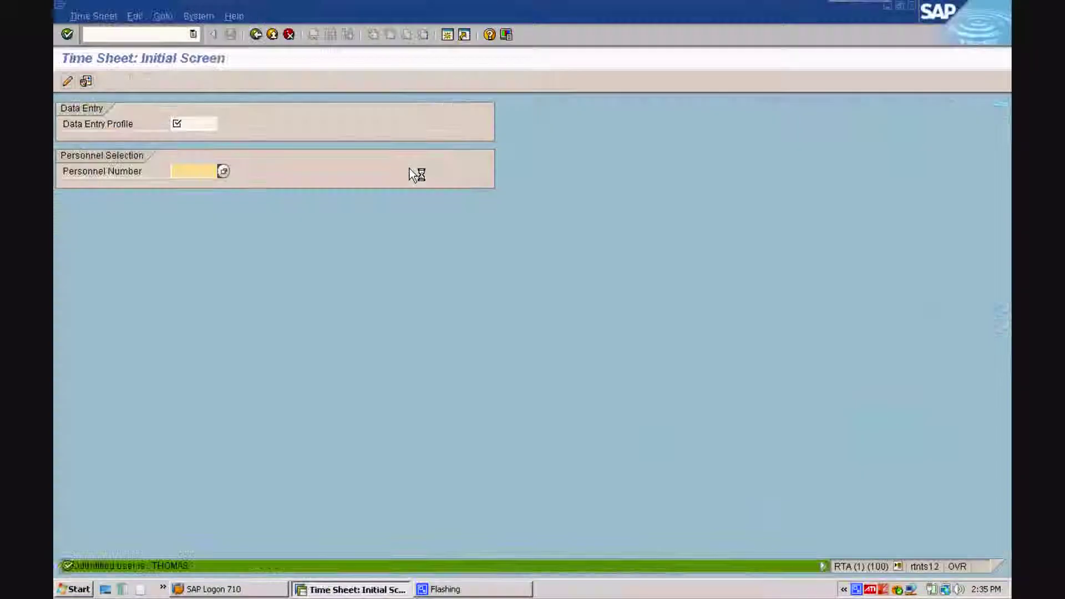
pyautogui.click(273, 38)
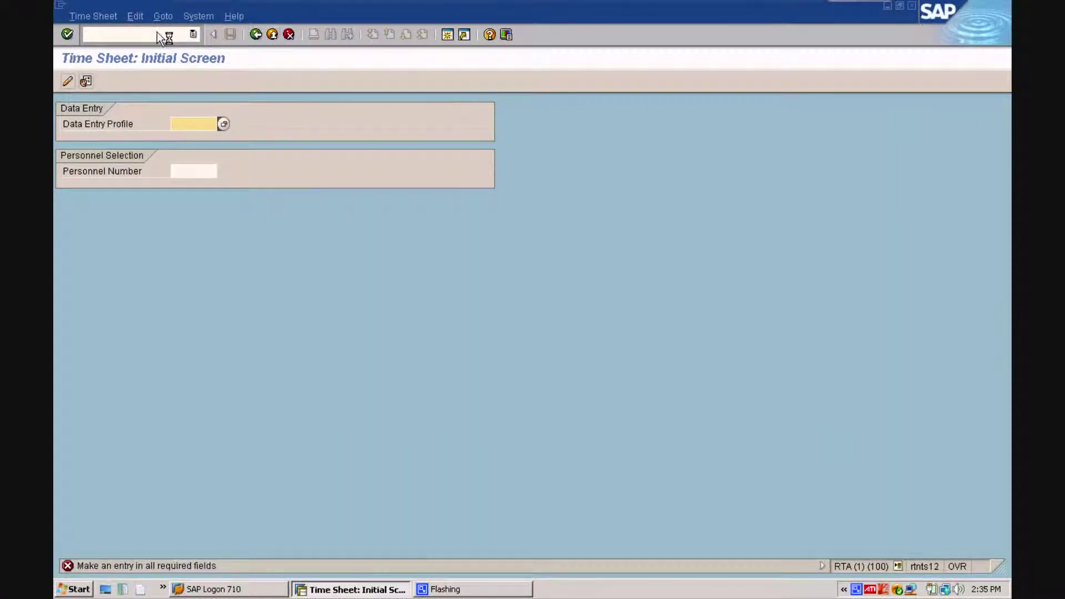
pyautogui.click(67, 35)
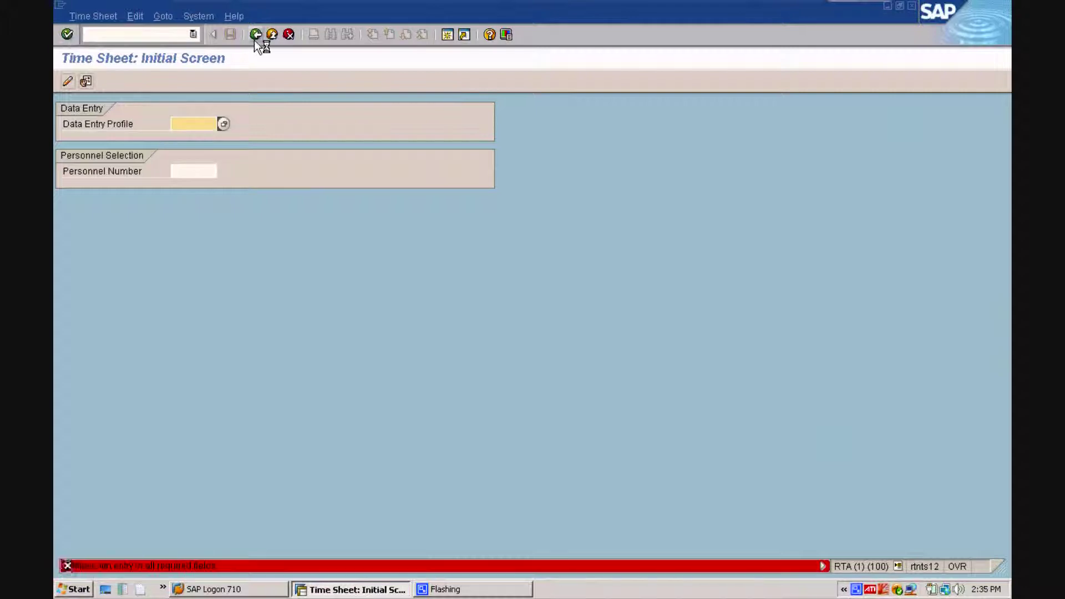
pyautogui.click(289, 34)
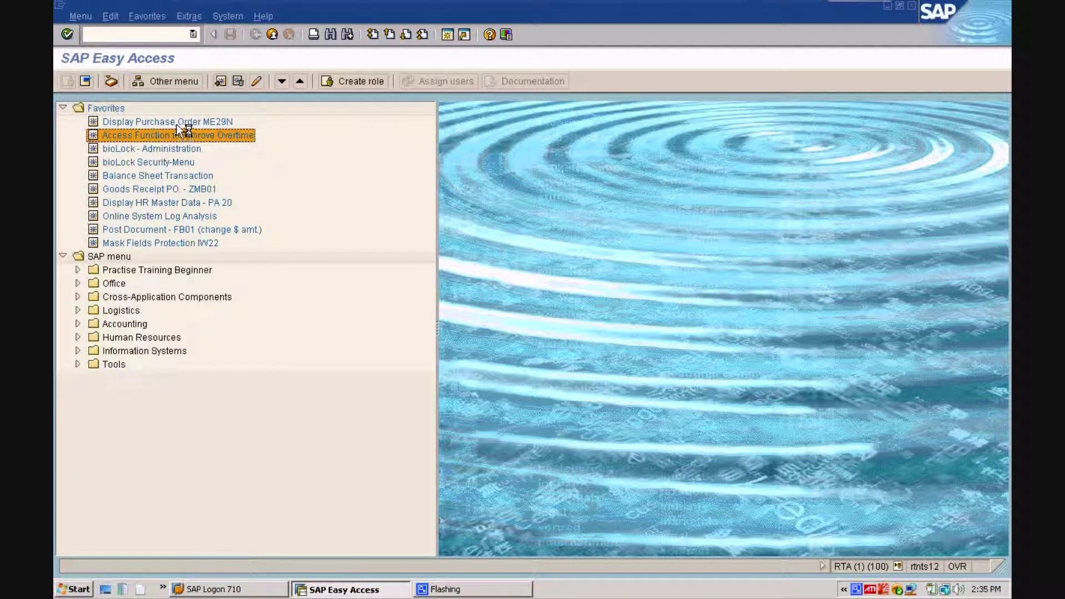
# Step: Log off, then log on again with another user name and password
pyautogui.click(911, 7)
pyautogui.click(224, 256)
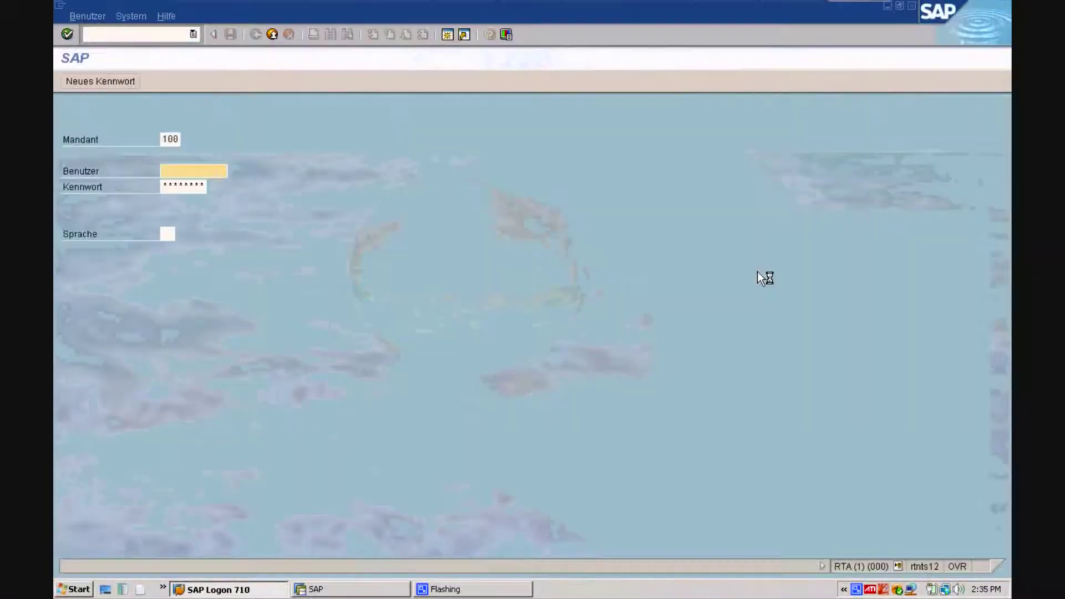
pyautogui.write('sap')
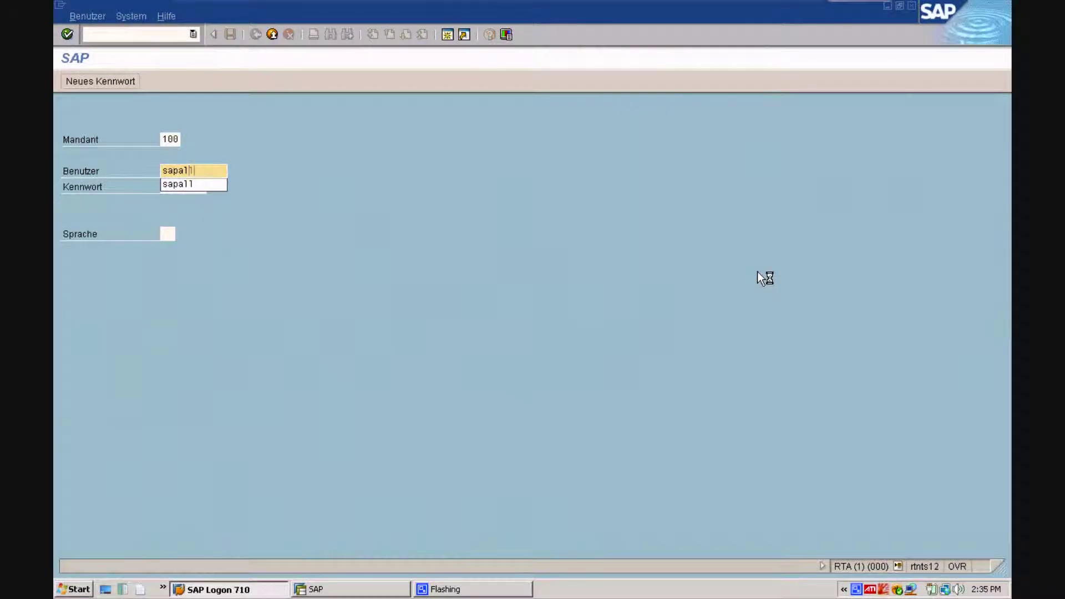
pyautogui.write('al')
pyautogui.press('Return')
pyautogui.press('Tab')
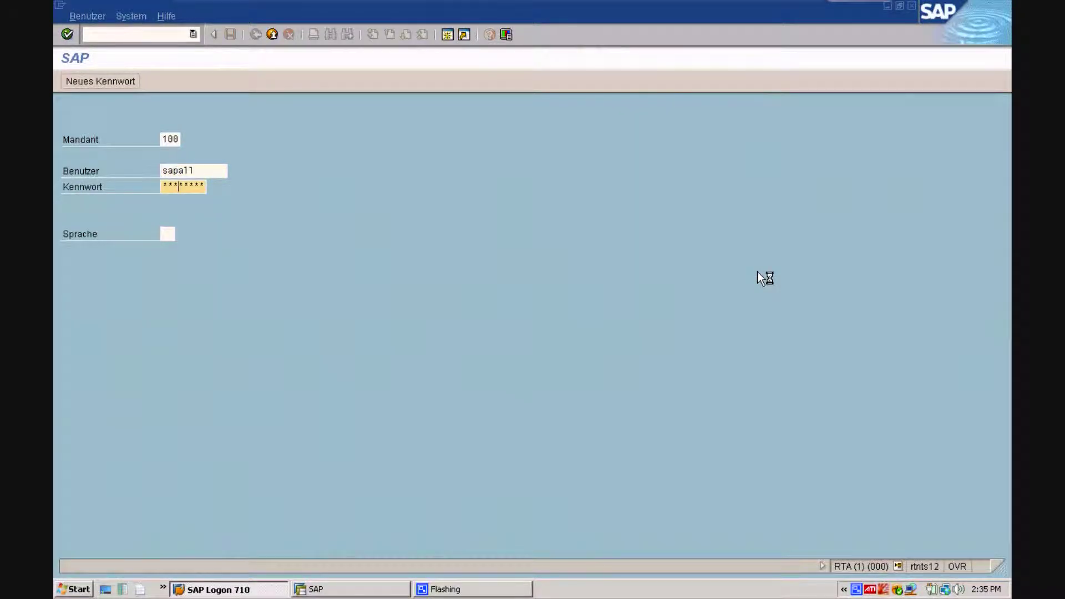
pyautogui.press('Return')
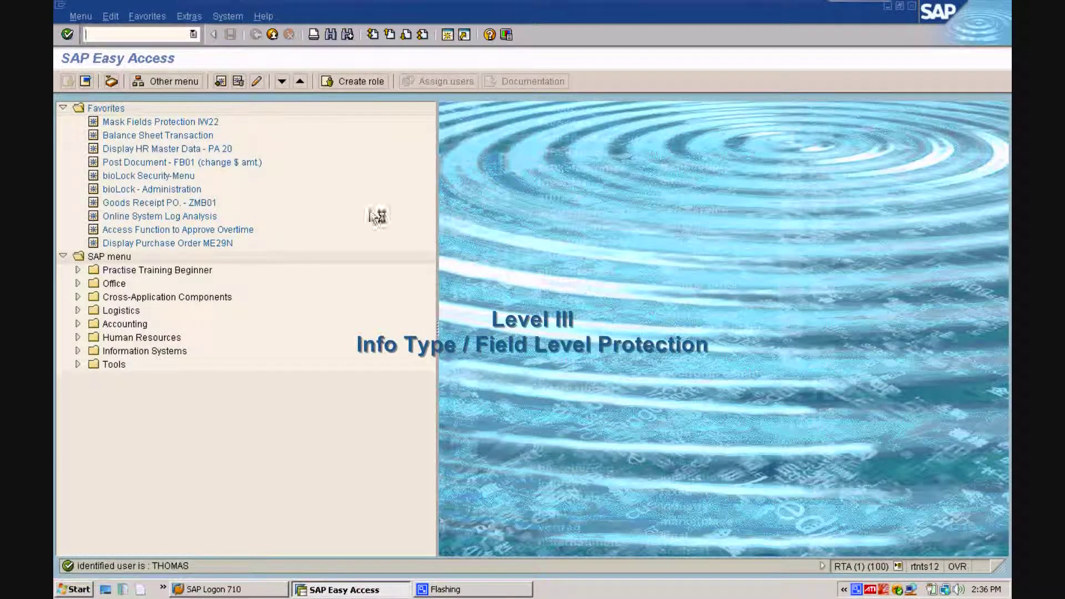
# Step: Open Display HR Master Data (PA20) for personnel number 1 with infotype 168
pyautogui.doubleClick(183, 149)
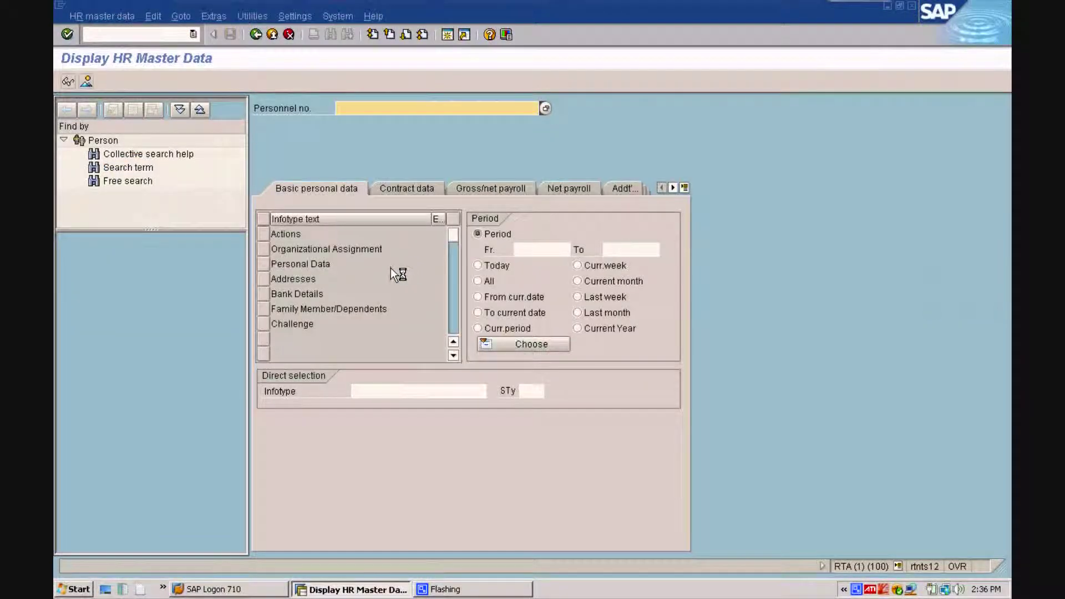
pyautogui.write('1')
pyautogui.click(394, 391)
pyautogui.write('1')
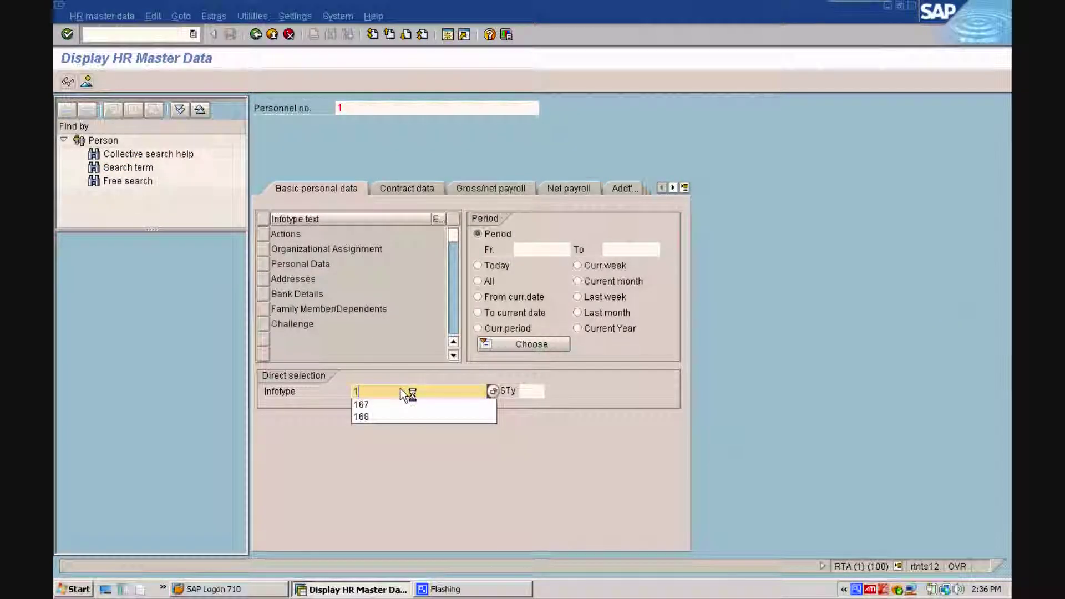
pyautogui.write('68')
pyautogui.press('Return')
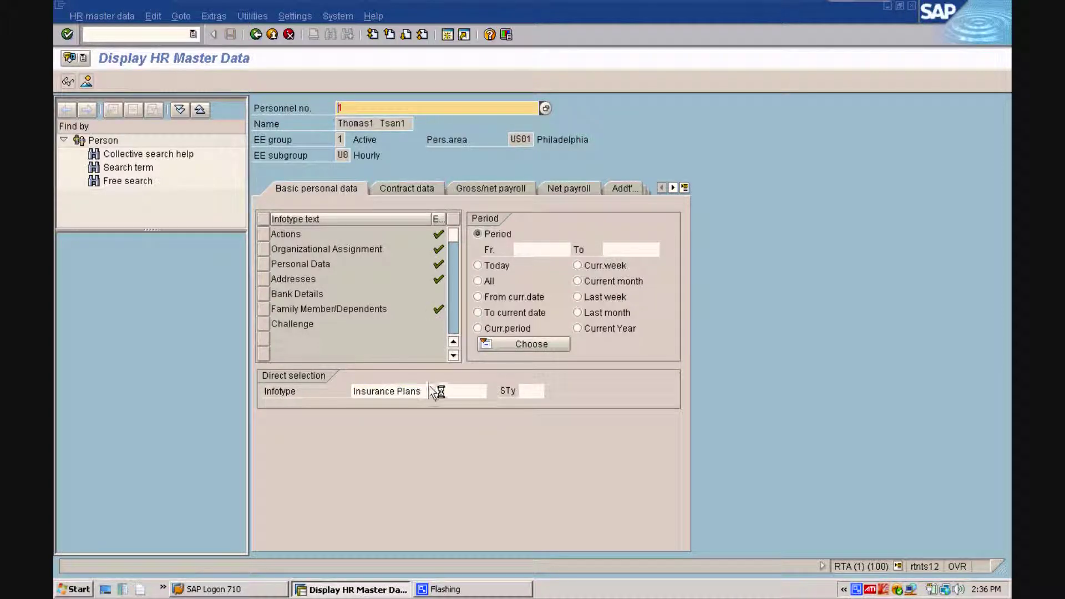
# Step: Switch the infotype to 167 (Health Plans) and request its display repeatedly
pyautogui.moveTo(425, 391); pyautogui.dragTo(305, 389)
pyautogui.write('1')
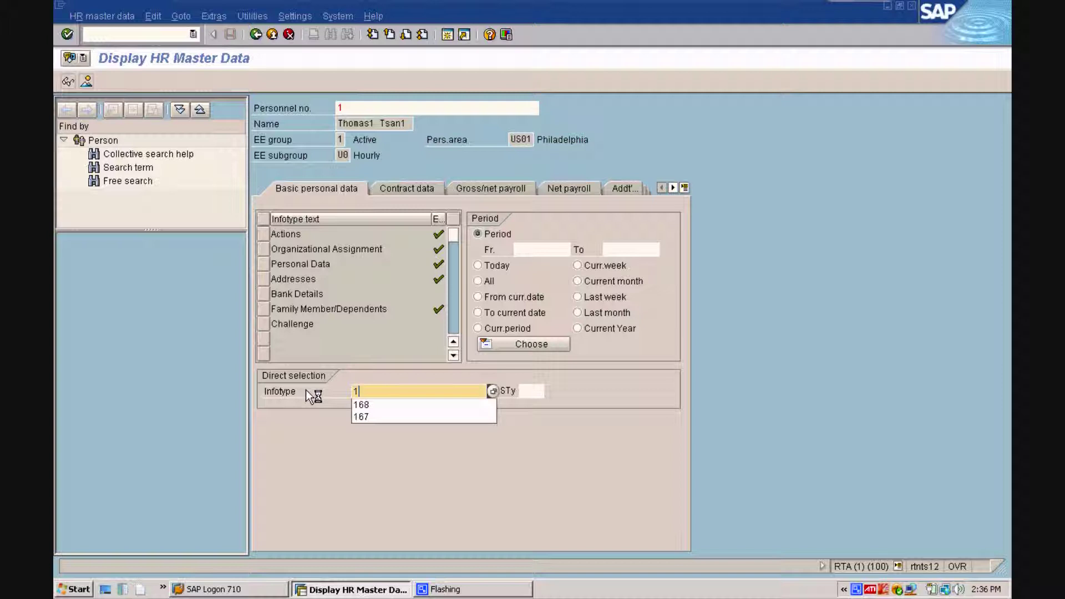
pyautogui.write('67')
pyautogui.press('Return')
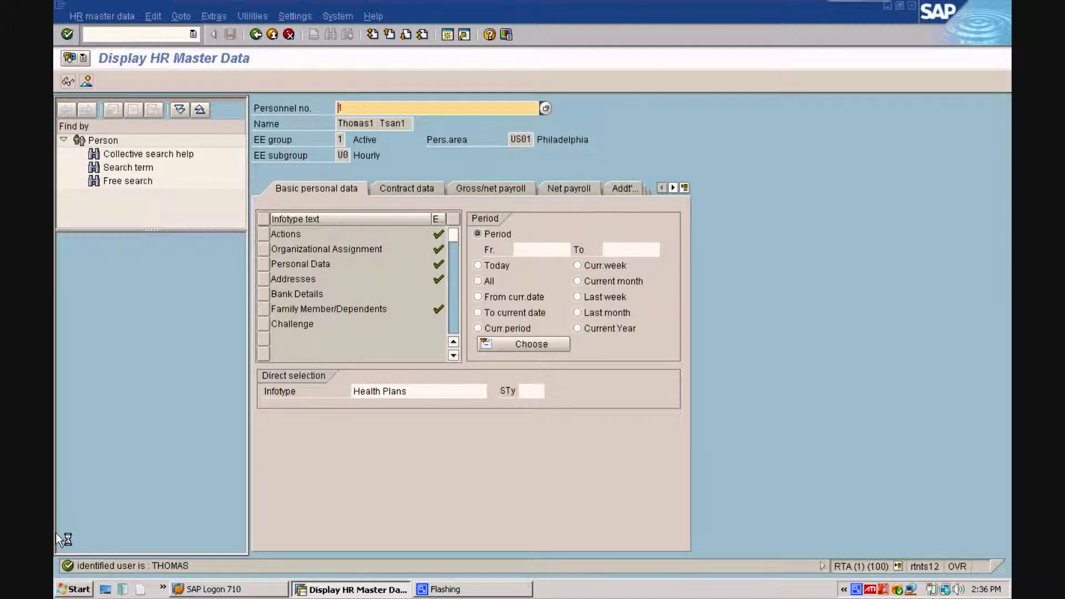
pyautogui.moveTo(421, 388); pyautogui.dragTo(295, 388)
pyautogui.write('1')
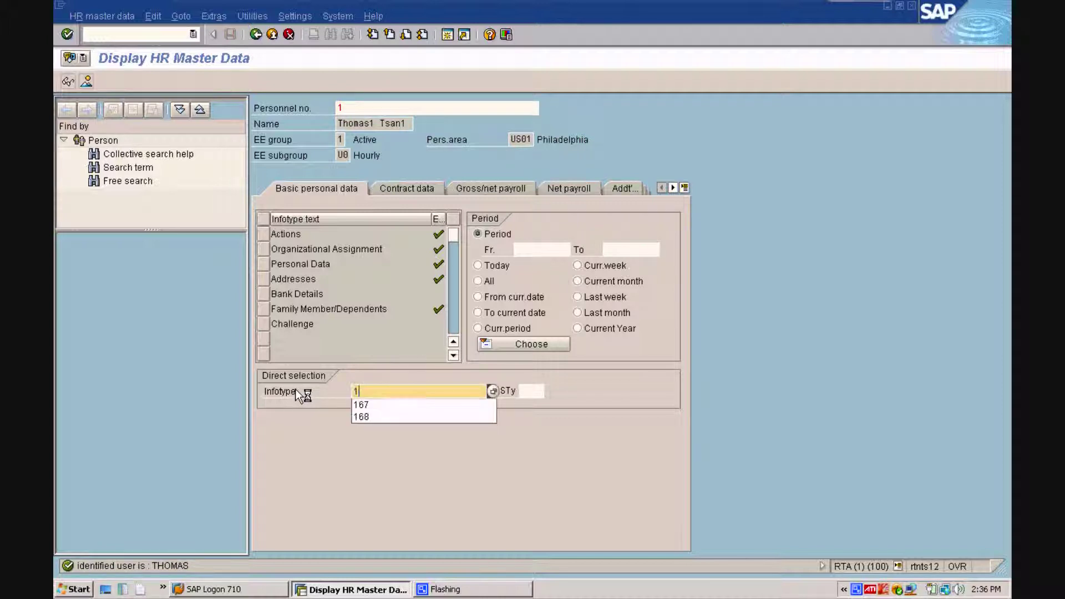
pyautogui.write('67')
pyautogui.press('Return')
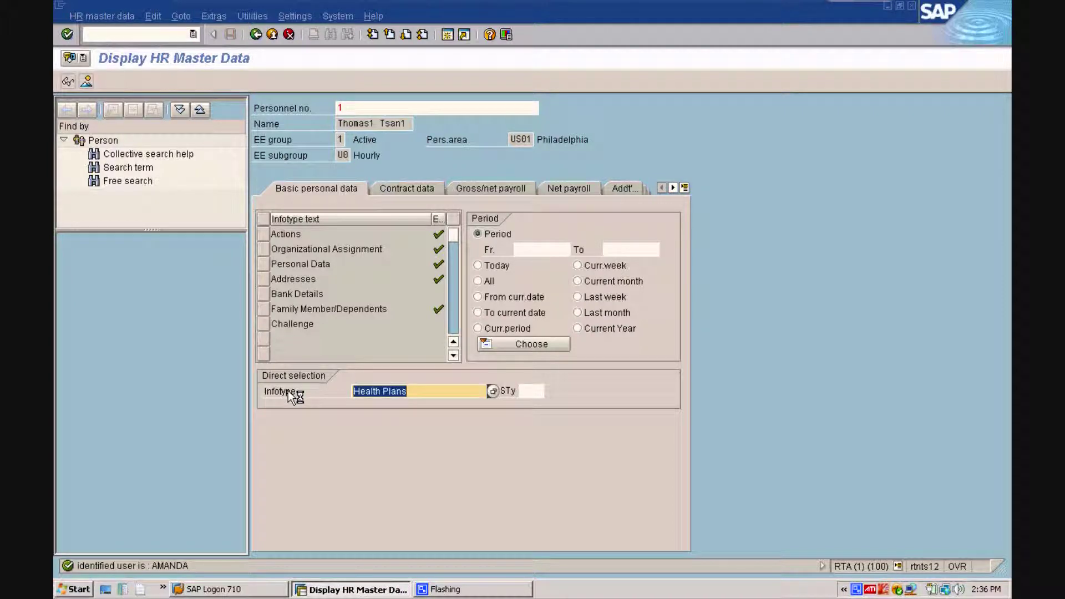
pyautogui.write('167')
pyautogui.press('Return')
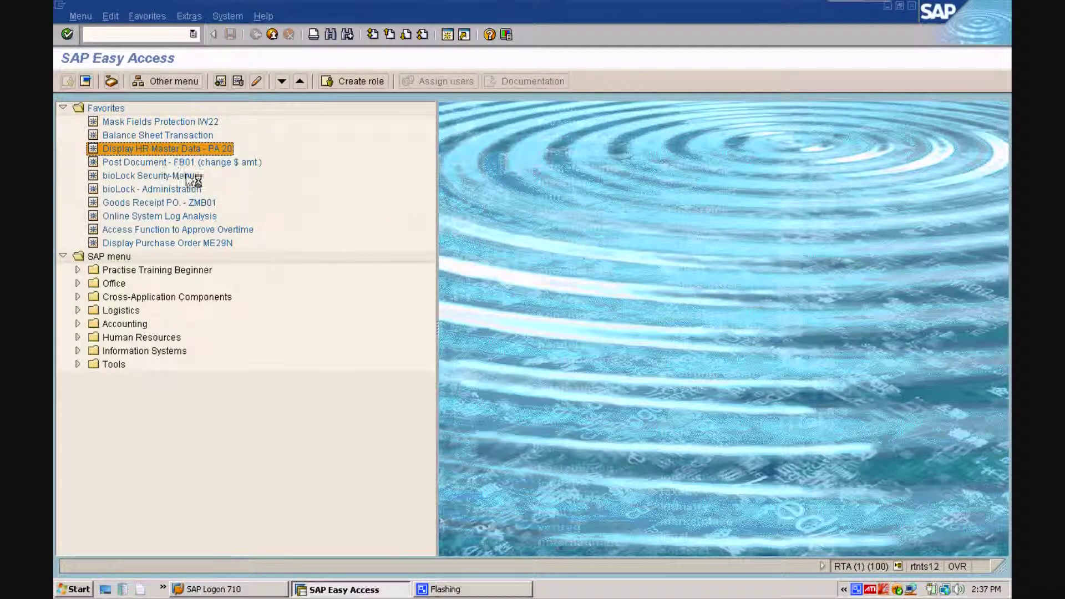
# Step: Open FB01 and fill the header: date 30.07.2008, type zp, company code 0001, currency EUR
pyautogui.doubleClick(159, 162)
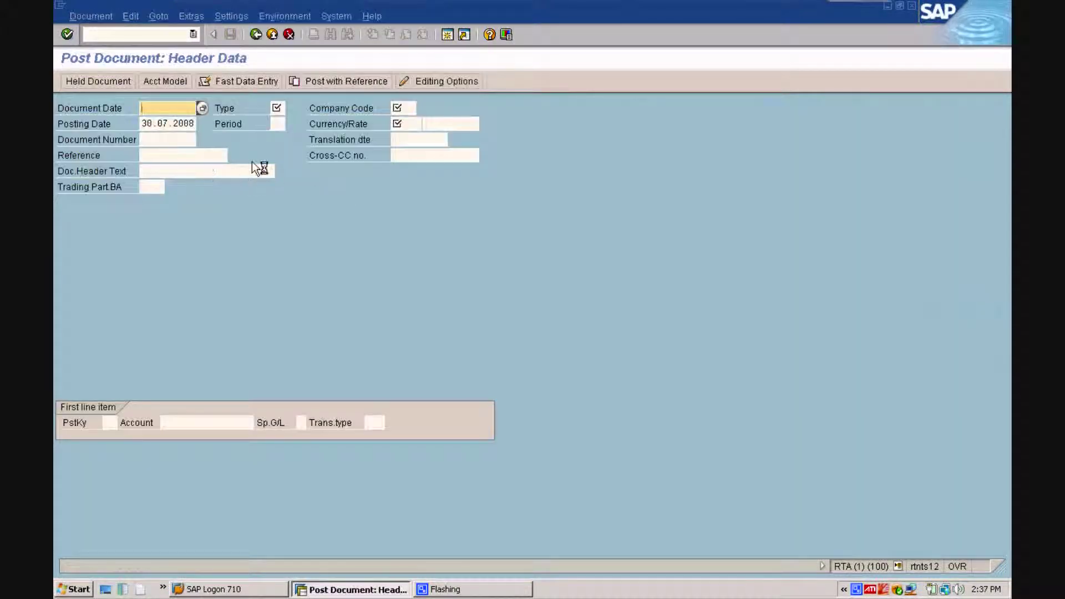
pyautogui.click(202, 107)
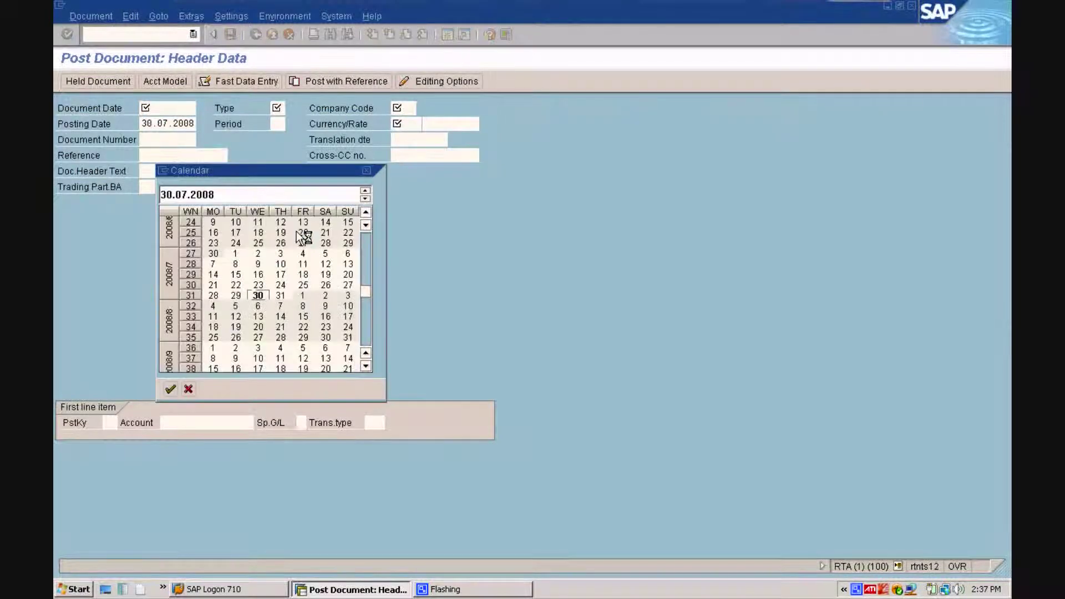
pyautogui.doubleClick(258, 295)
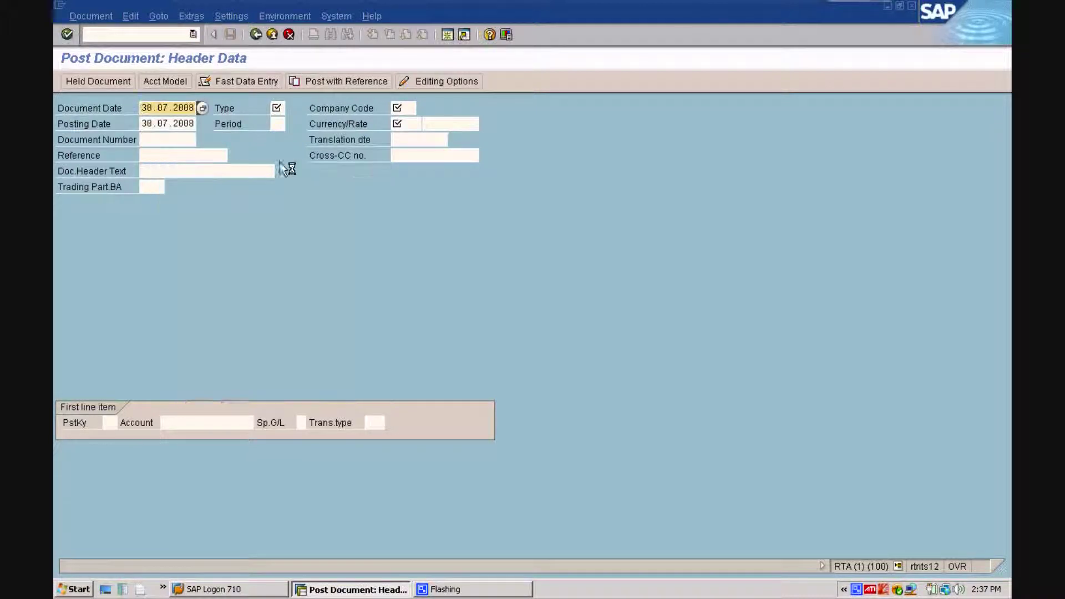
pyautogui.click(278, 109)
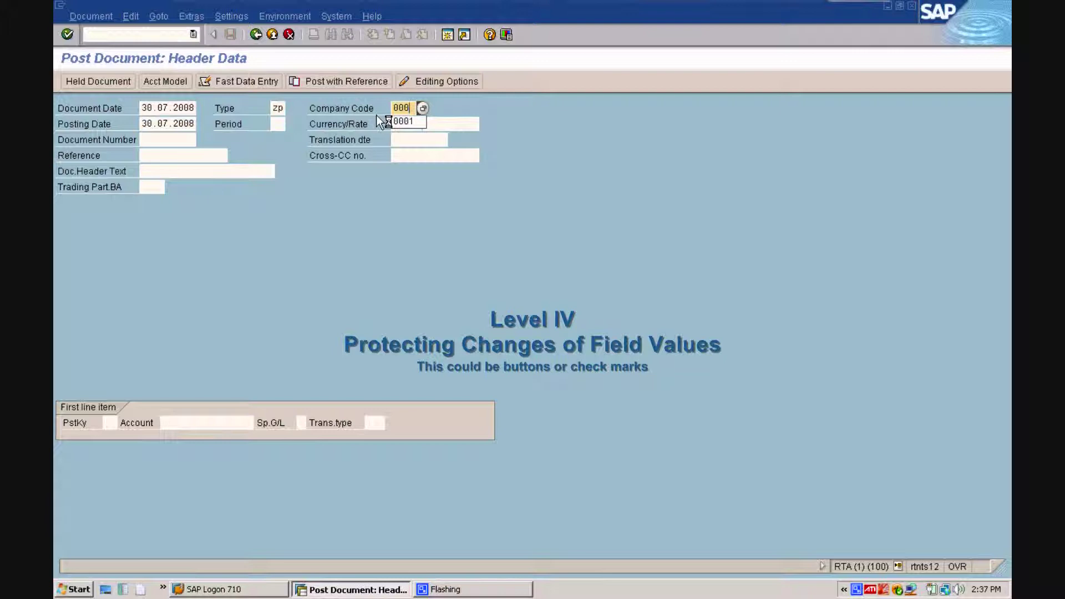
pyautogui.click(397, 122)
pyautogui.click(403, 124)
pyautogui.write('eu')
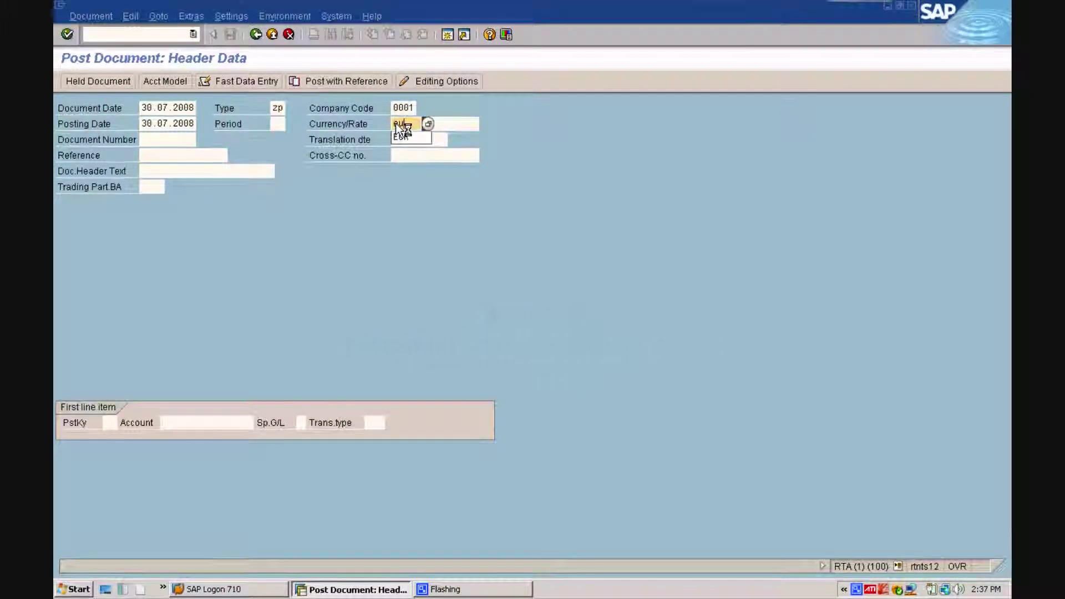
pyautogui.write('r')
# Step: Enter the first line item with posting key 91 on account 113103
pyautogui.click(116, 425)
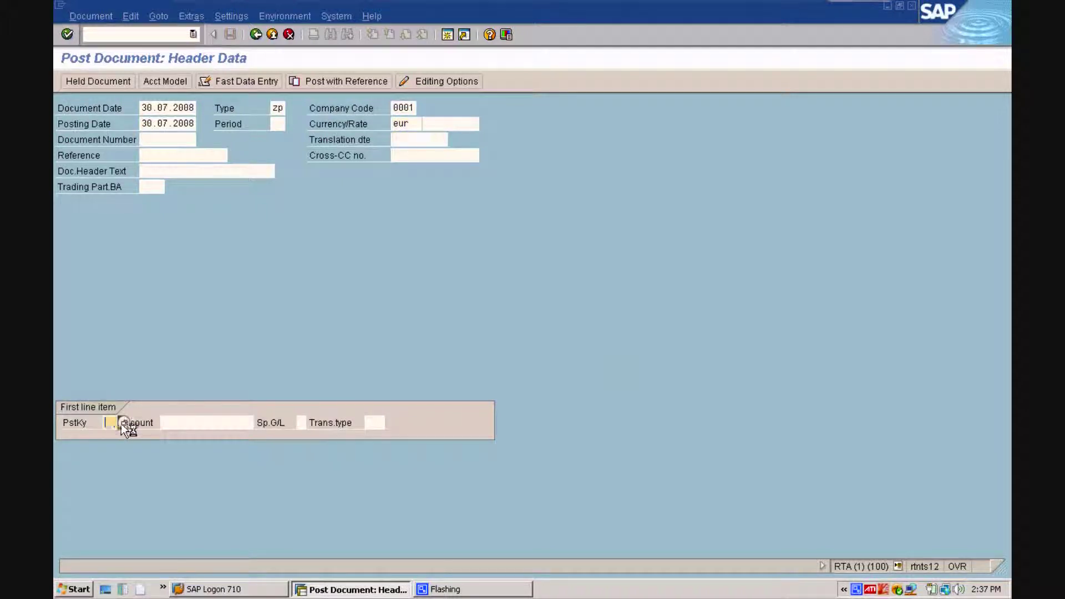
pyautogui.write('91')
pyautogui.click(189, 424)
pyautogui.write('11')
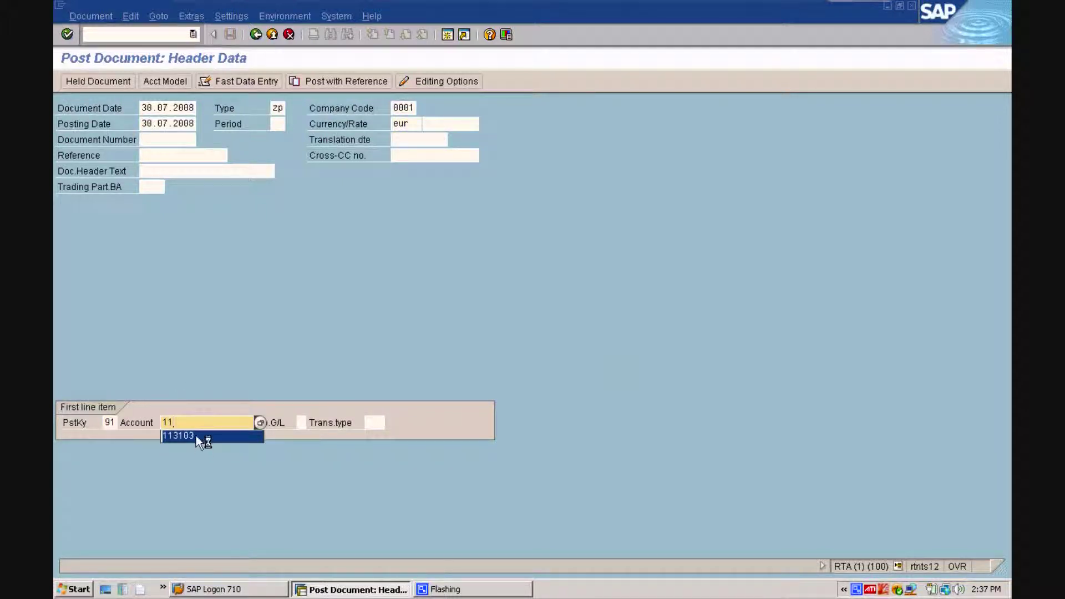
pyautogui.click(195, 436)
# Step: Add a 5.000,00 EUR item with value date 30.07.2008 and return to the overview
pyautogui.press('Return')
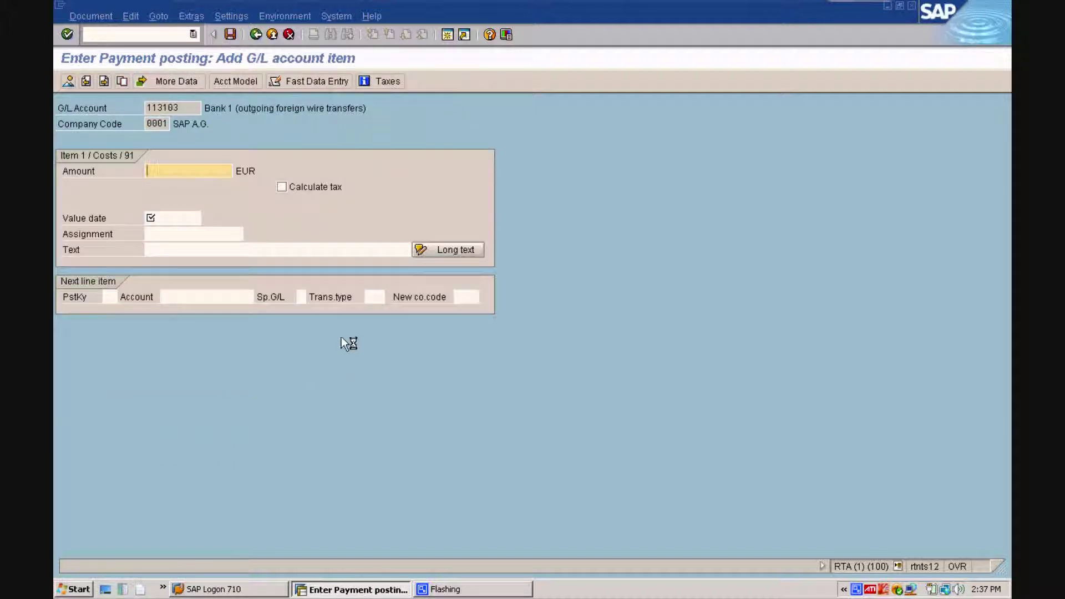
pyautogui.write('5000')
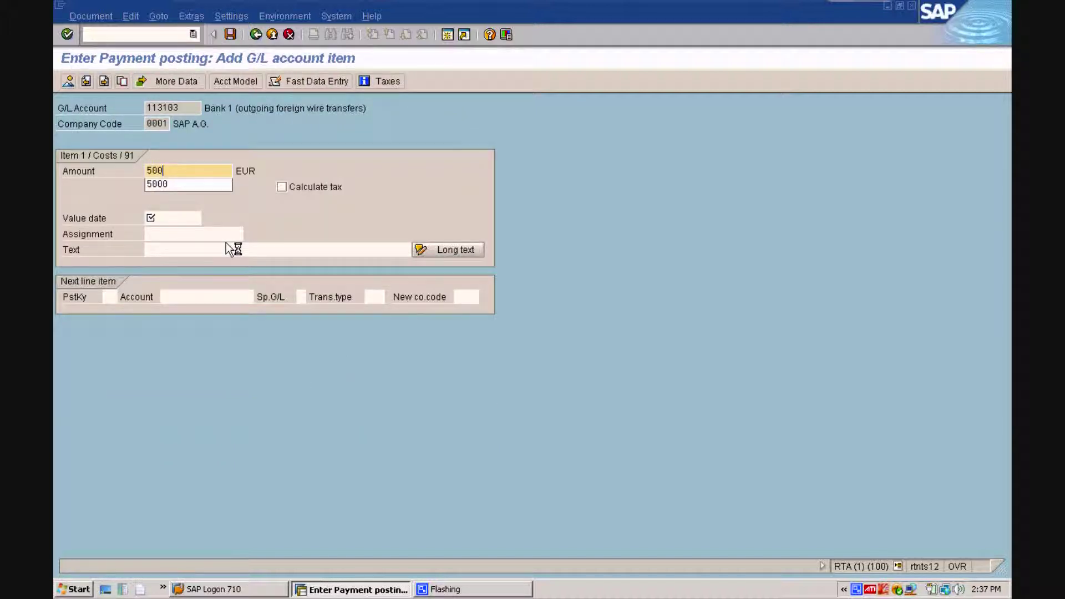
pyautogui.click(168, 218)
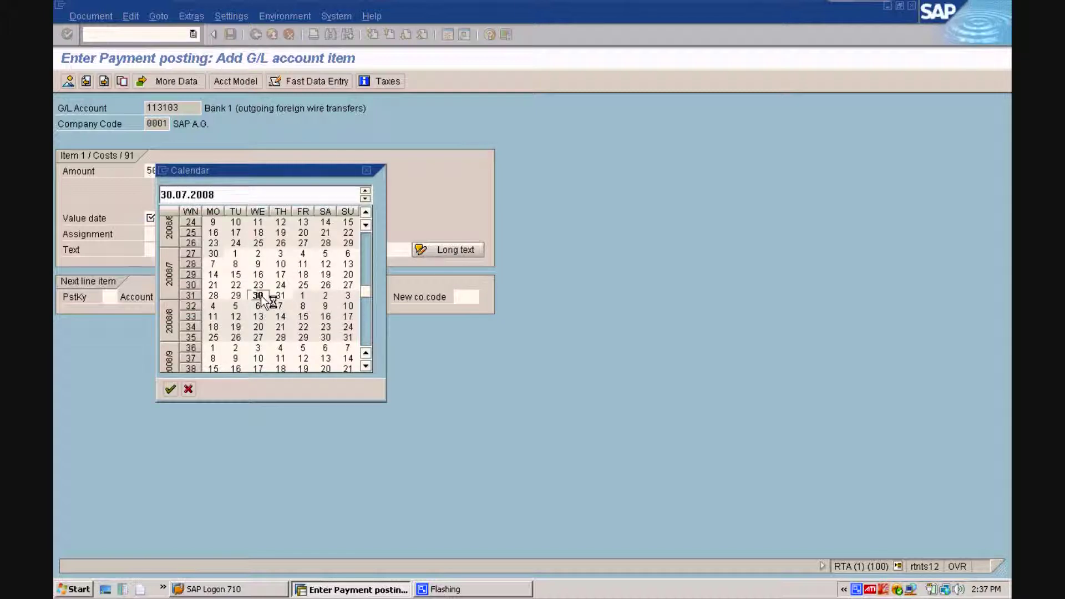
pyautogui.doubleClick(262, 295)
pyautogui.press('Return')
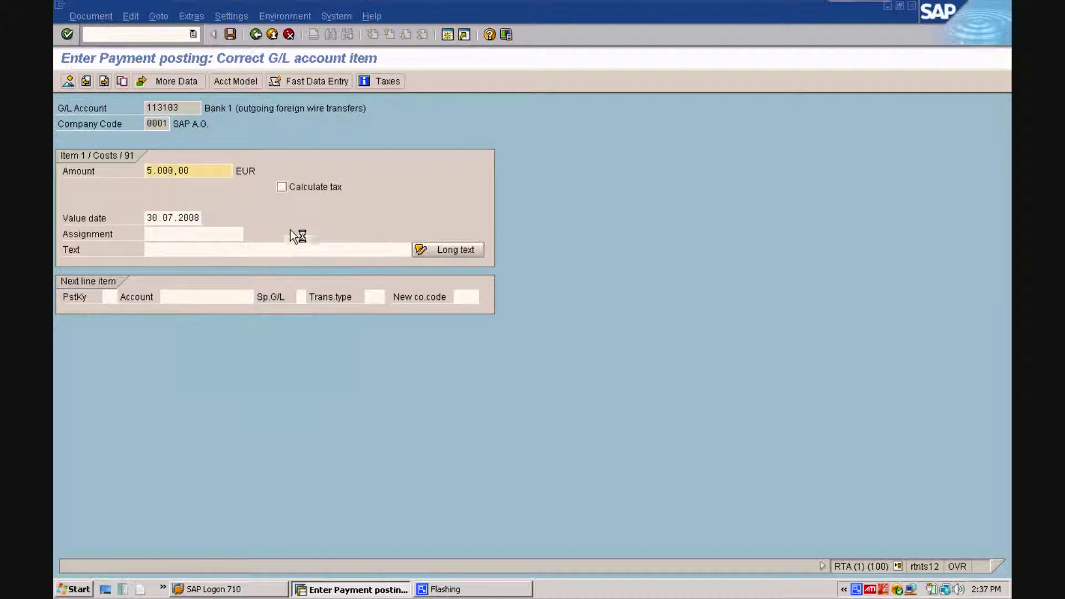
pyautogui.click(255, 34)
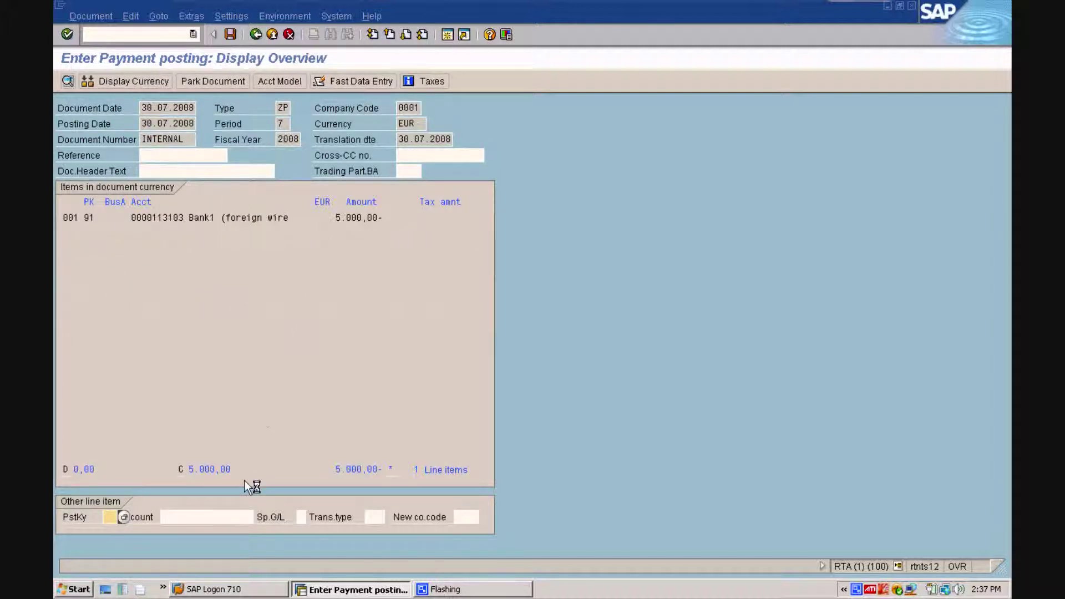
# Step: Add a 15.000,00 EUR item (key 91, account 113103, value date 30.07.2008), then exit
pyautogui.write('91')
pyautogui.click(170, 518)
pyautogui.write('113103')
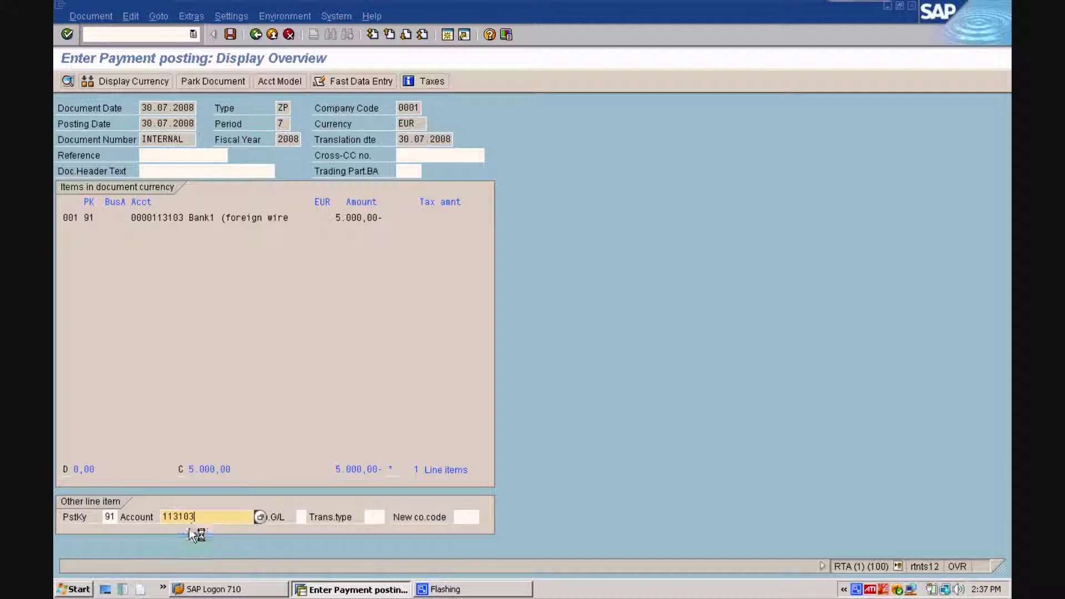
pyautogui.press('Return')
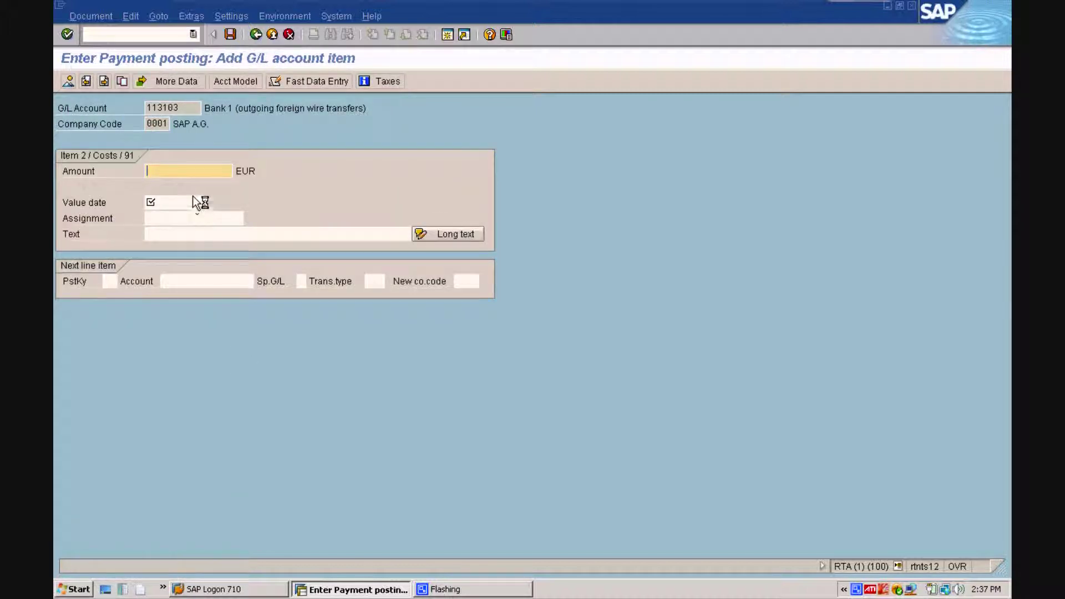
pyautogui.write('150')
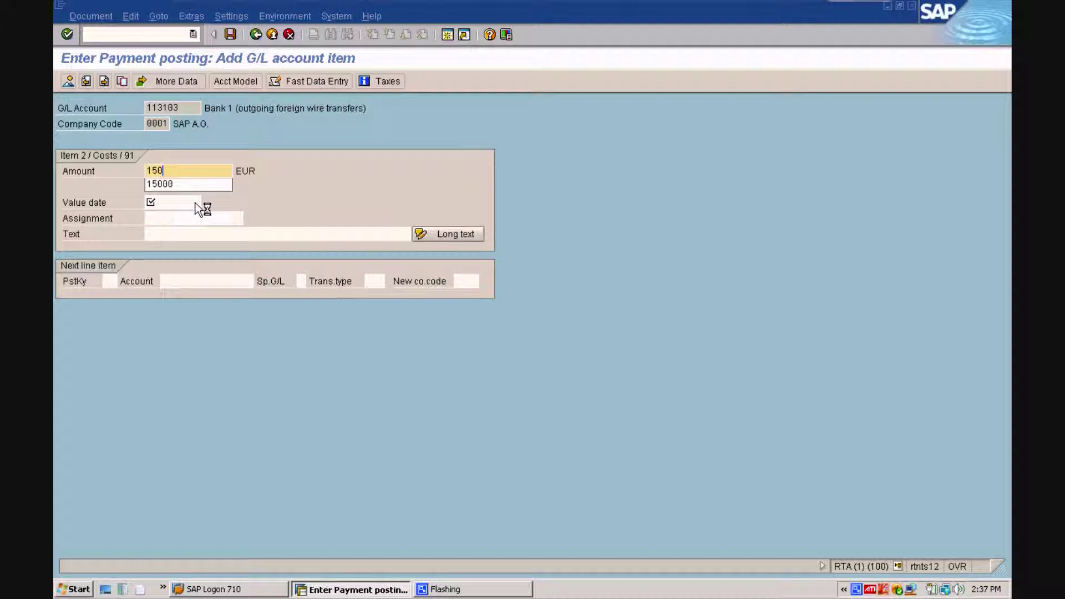
pyautogui.write('00')
pyautogui.press('Tab')
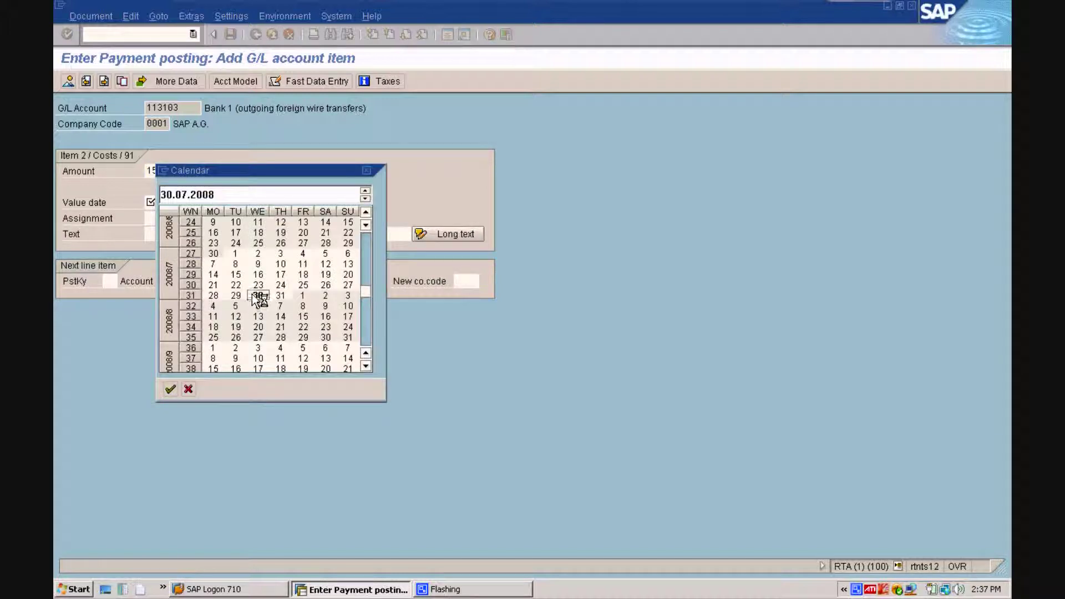
pyautogui.doubleClick(259, 297)
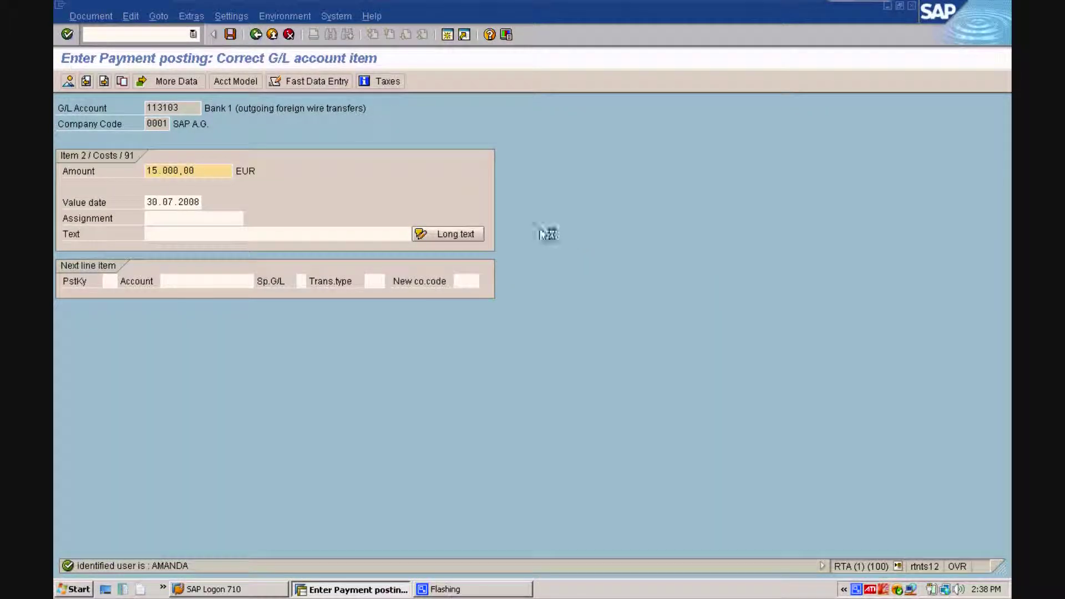
pyautogui.click(274, 36)
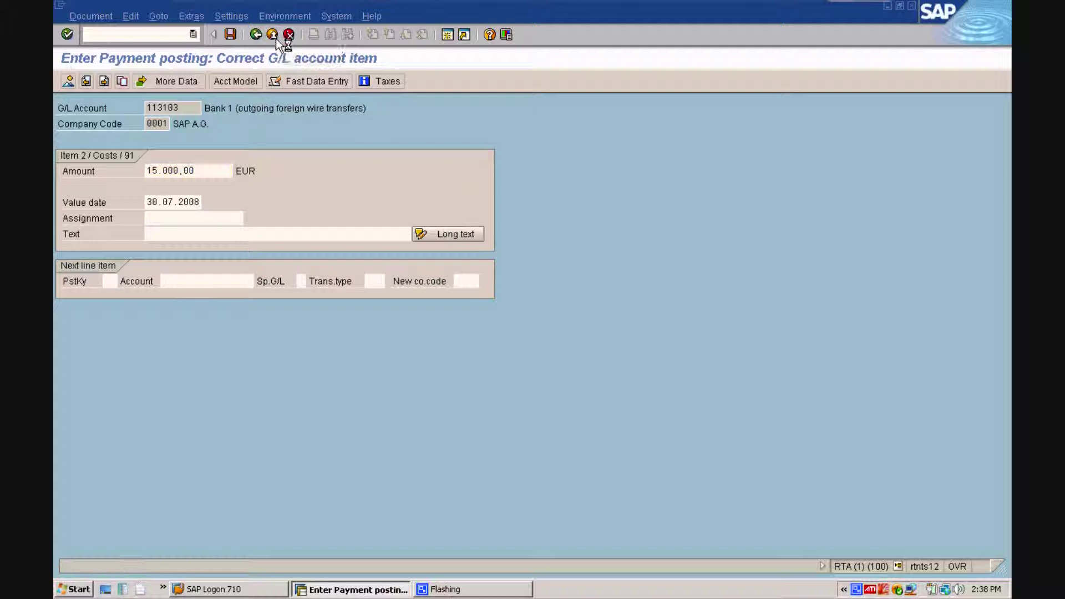
# Step: Discard the posting, enter bioLock Administration via dual authentication, and run the 30.07.2008 protocol
pyautogui.click(288, 288)
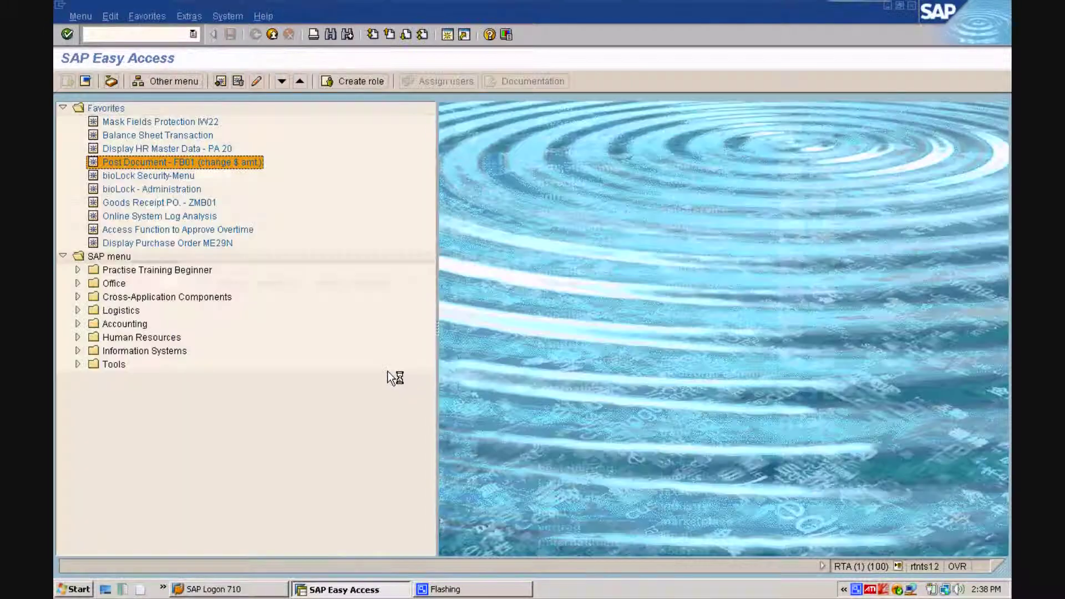
pyautogui.doubleClick(167, 190)
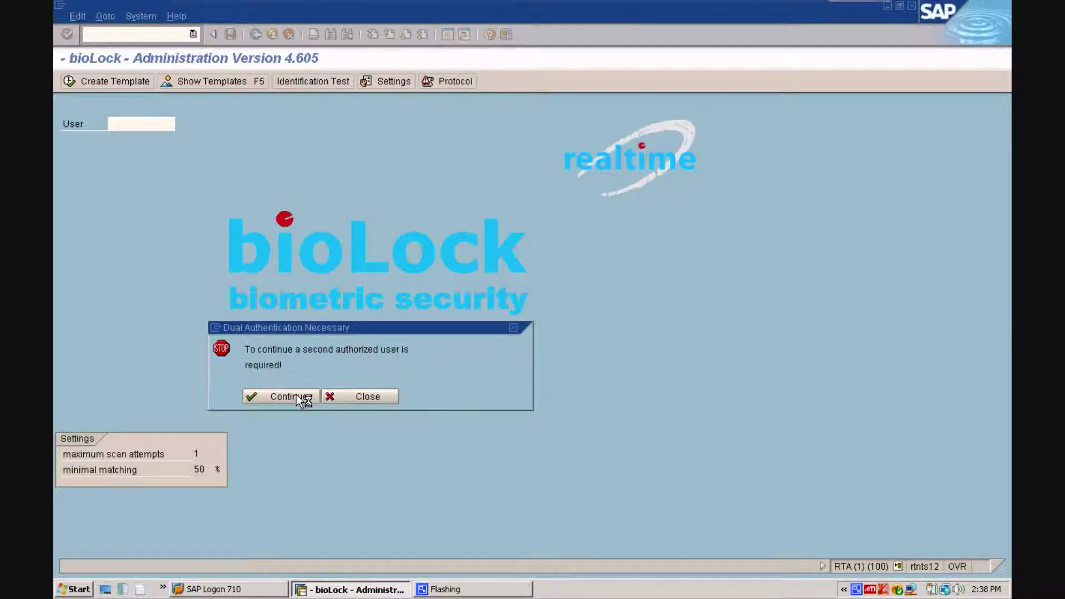
pyautogui.click(297, 395)
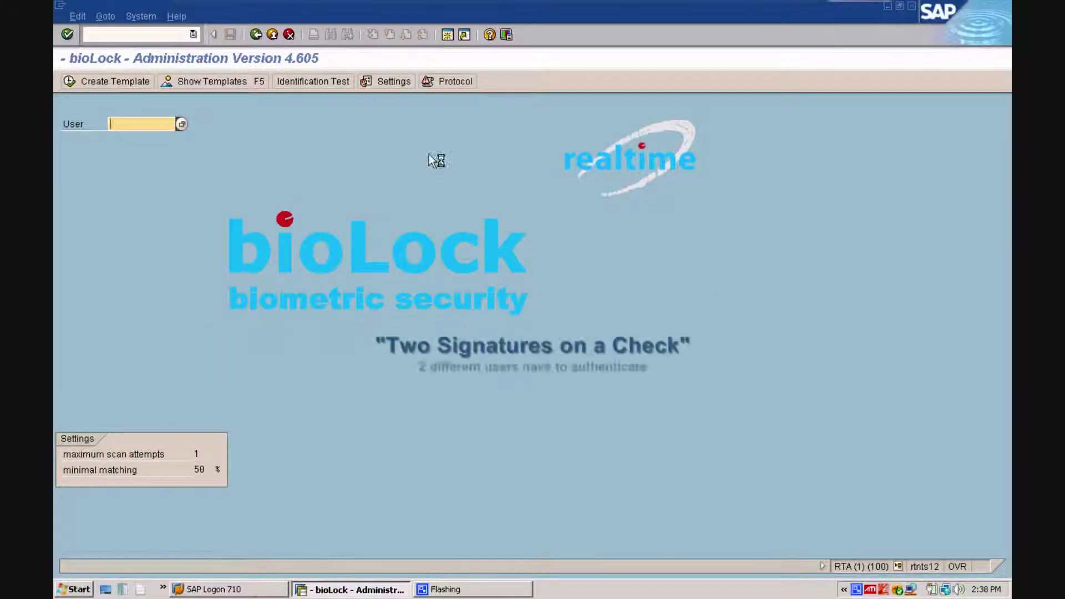
pyautogui.click(455, 83)
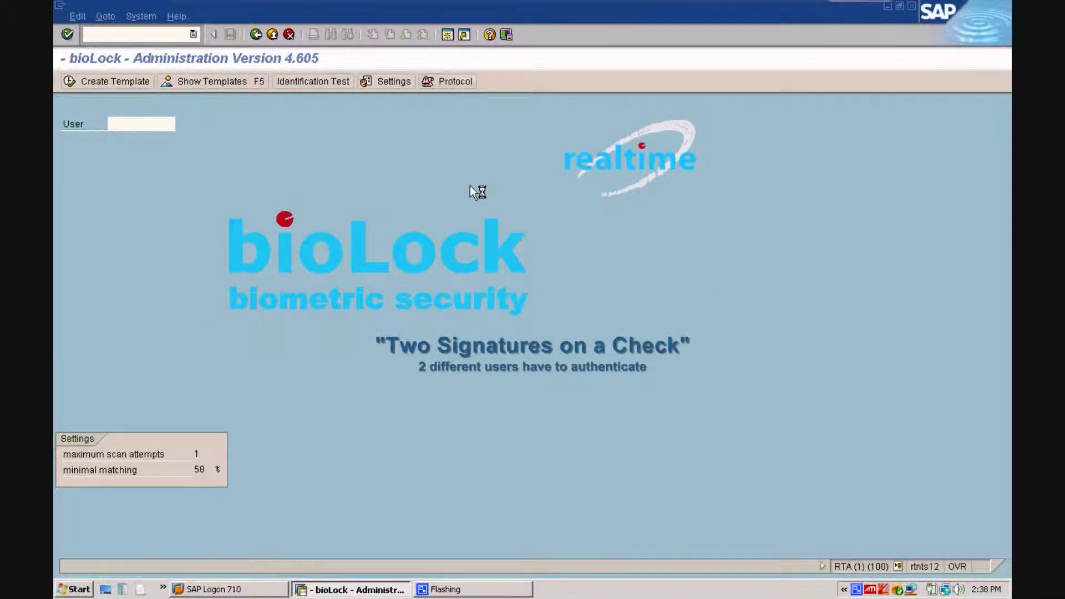
pyautogui.click(68, 81)
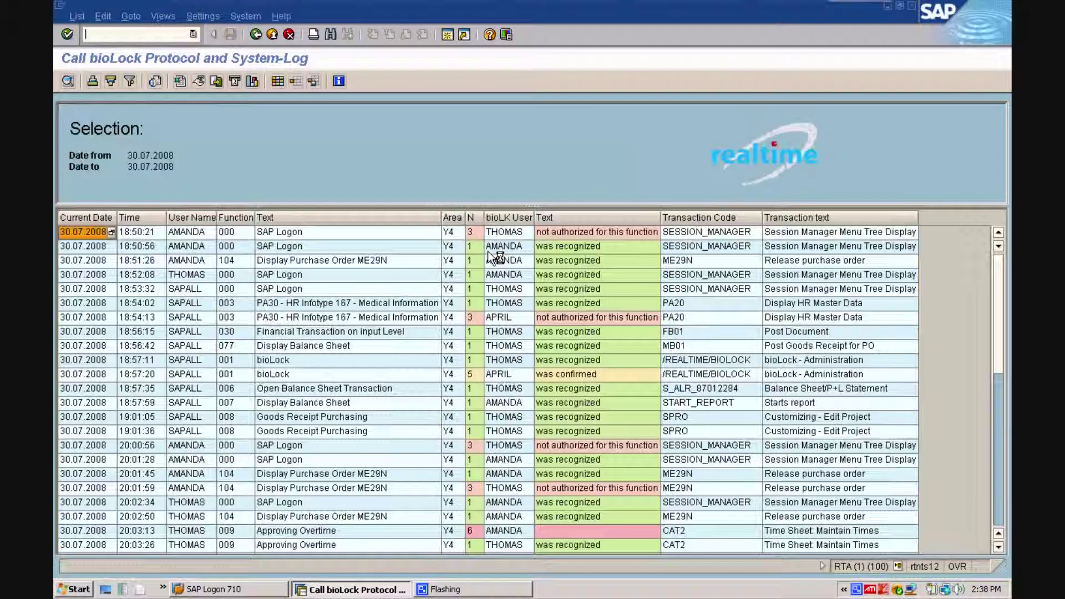
# Step: Scroll through the later protocol entries, then start logging off
pyautogui.moveTo(1004, 342); pyautogui.dragTo(1002, 488)
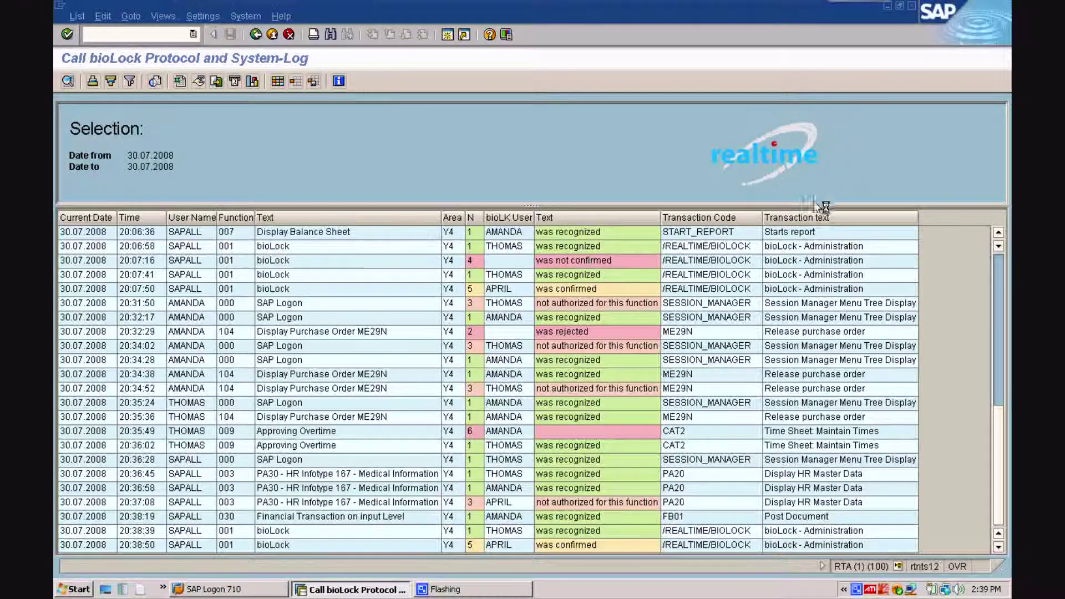
pyautogui.click(912, 7)
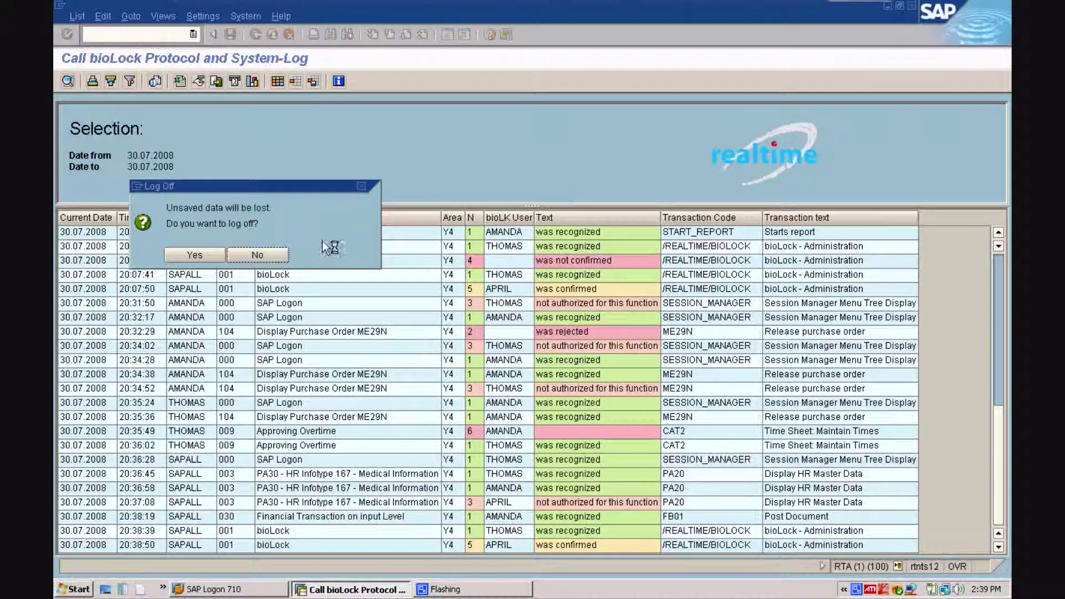